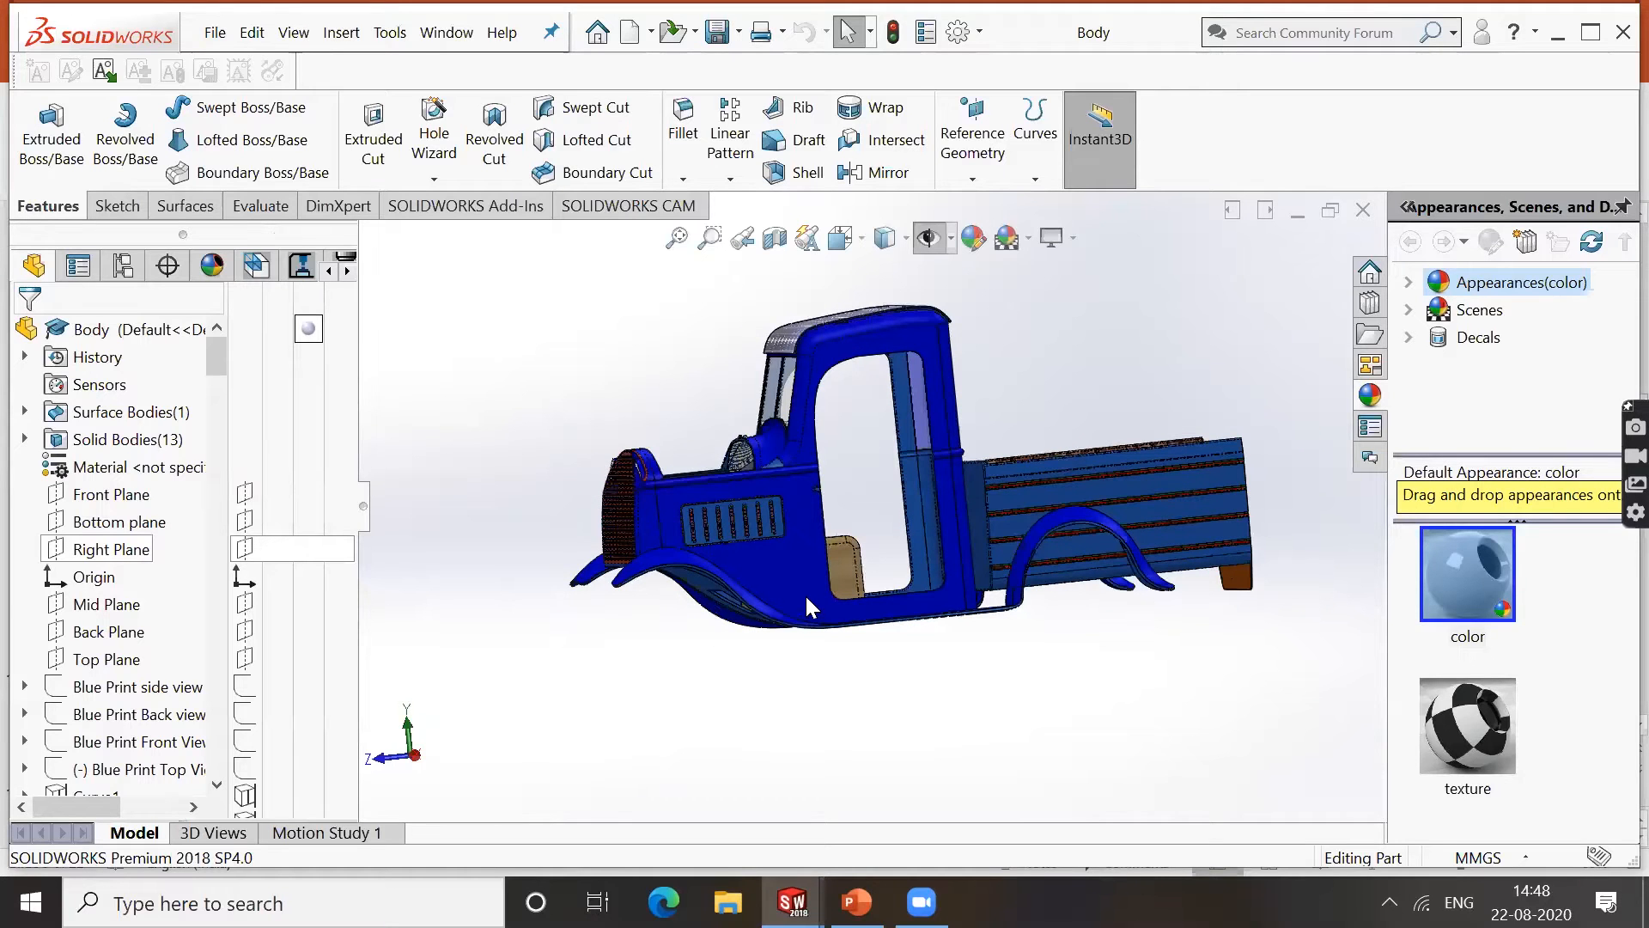
# Examine the finished truck body's front fender, running board and door opening up close.
pyautogui.scroll(1, 811, 591)
pyautogui.scroll(-5, 858, 553)
pyautogui.moveTo(829, 580); pyautogui.dragTo(894, 653, button='middle')
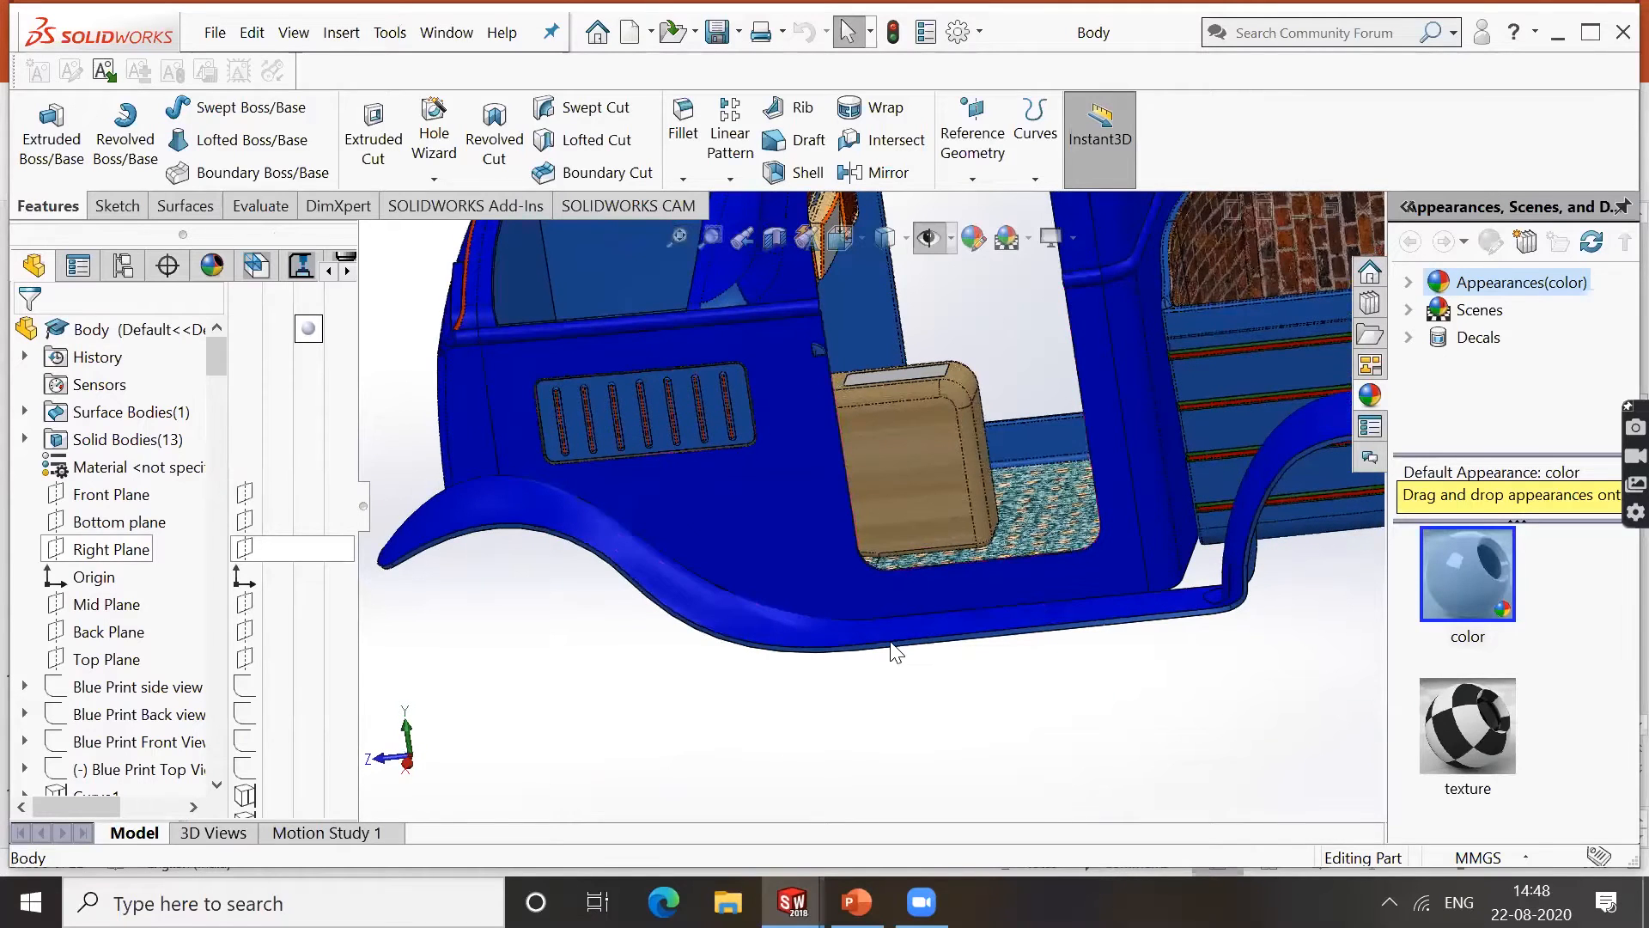
pyautogui.scroll(3, 890, 650)
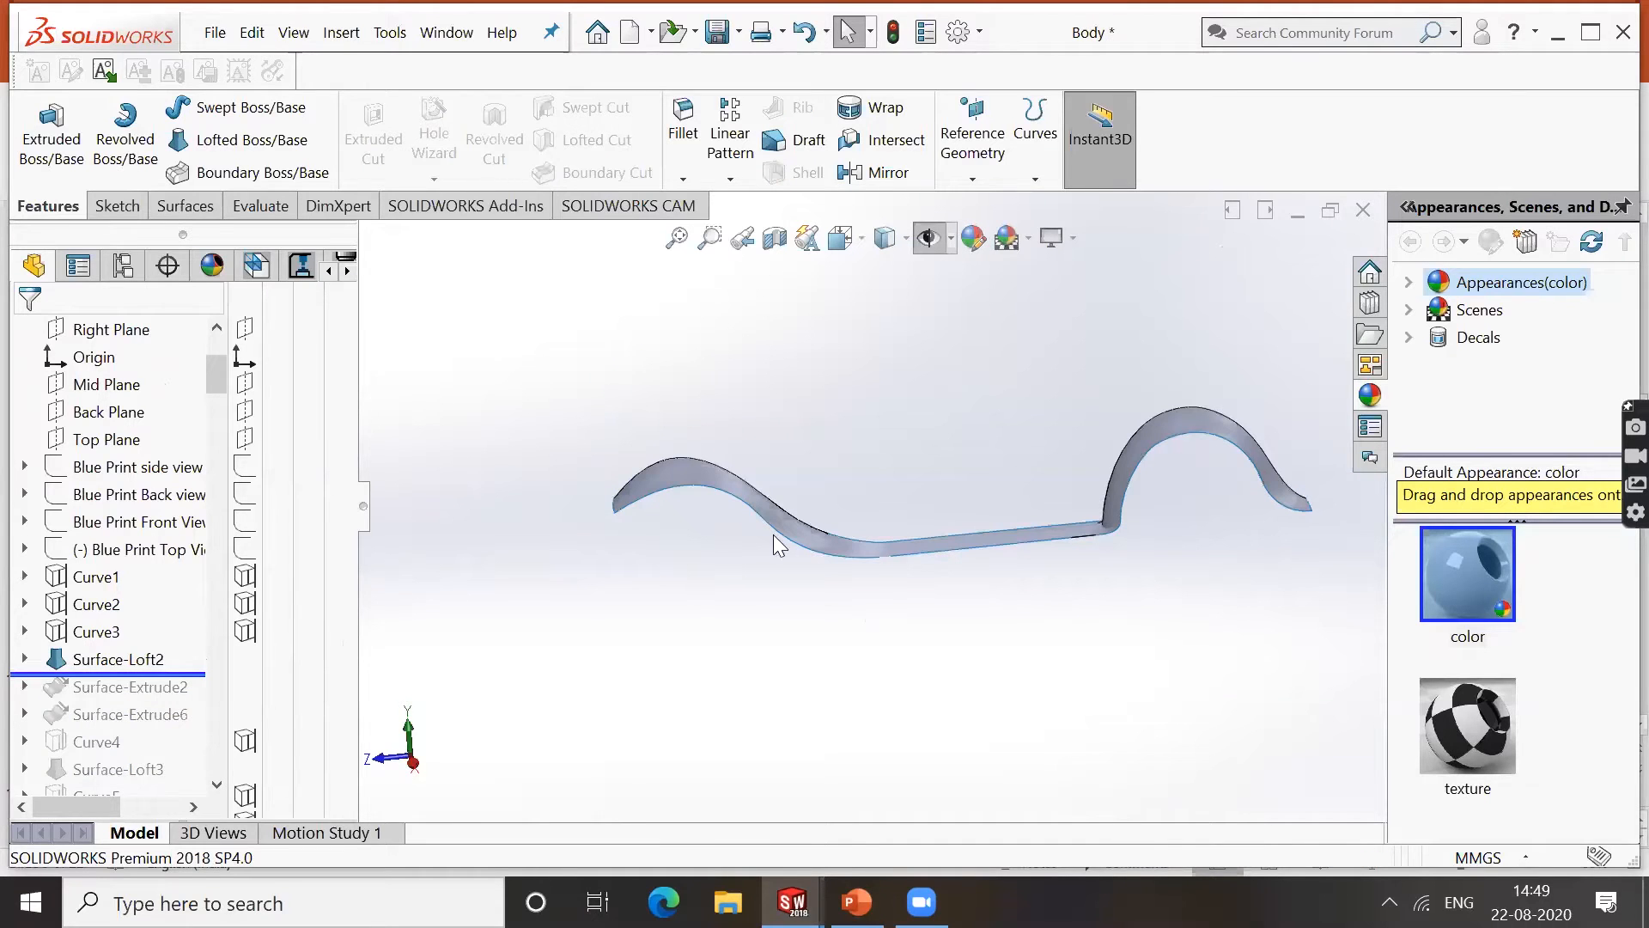
# Inspect the lofted fender surface and roll the feature history forward through Surface-Extrude2.
pyautogui.scroll(2, 713, 544)
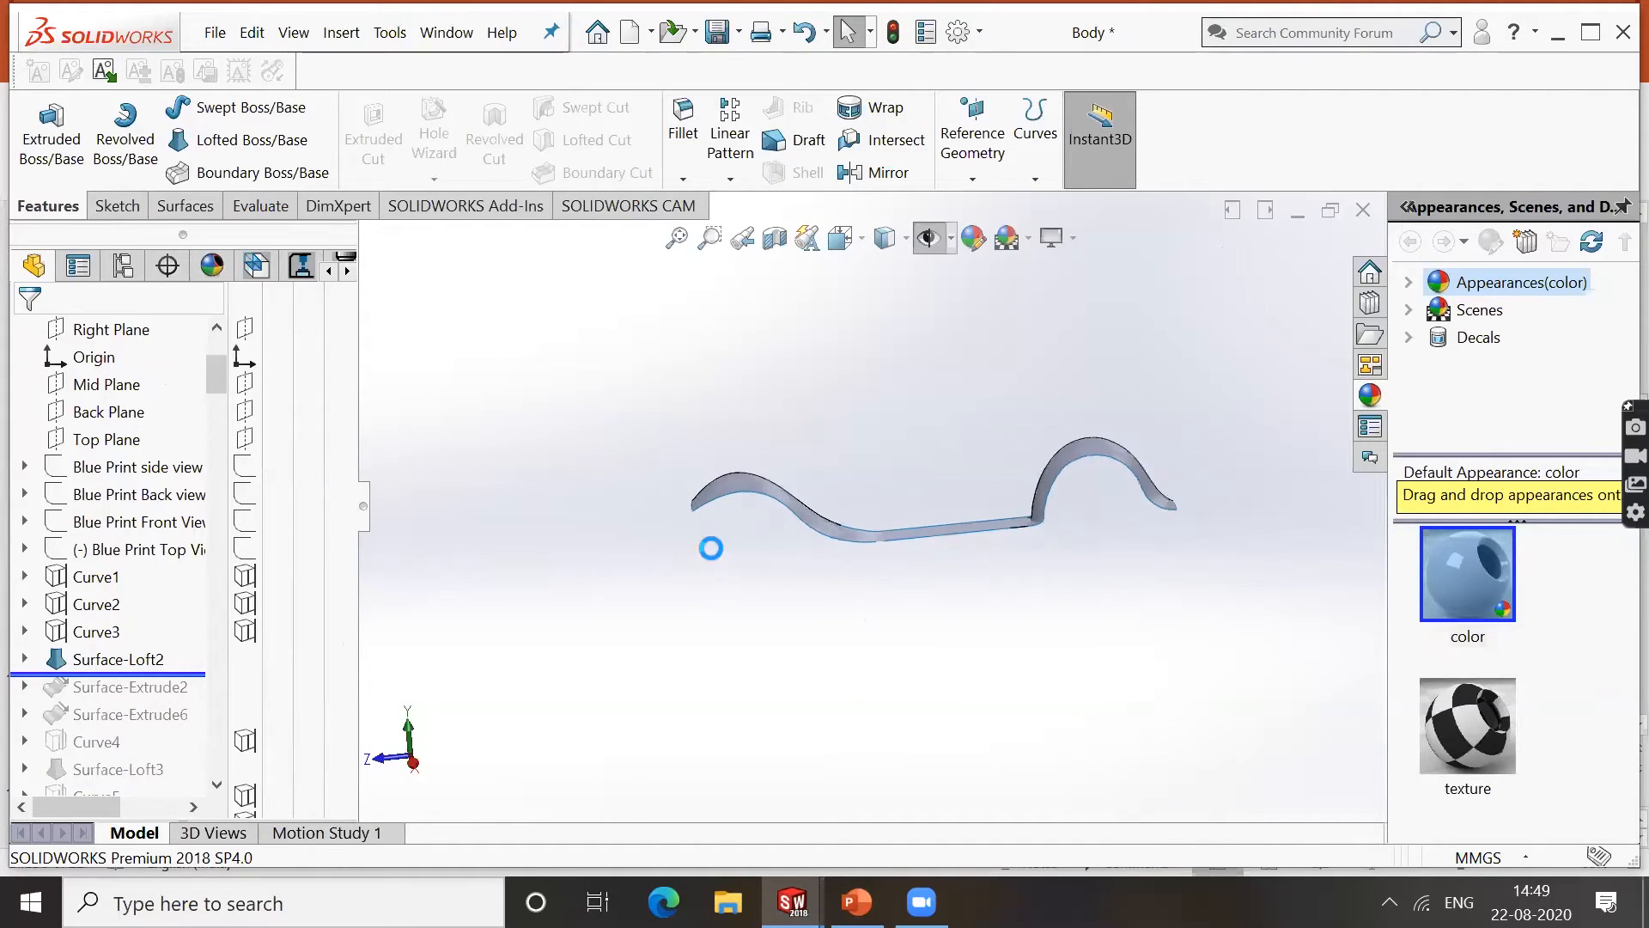
pyautogui.scroll(-3, 711, 546)
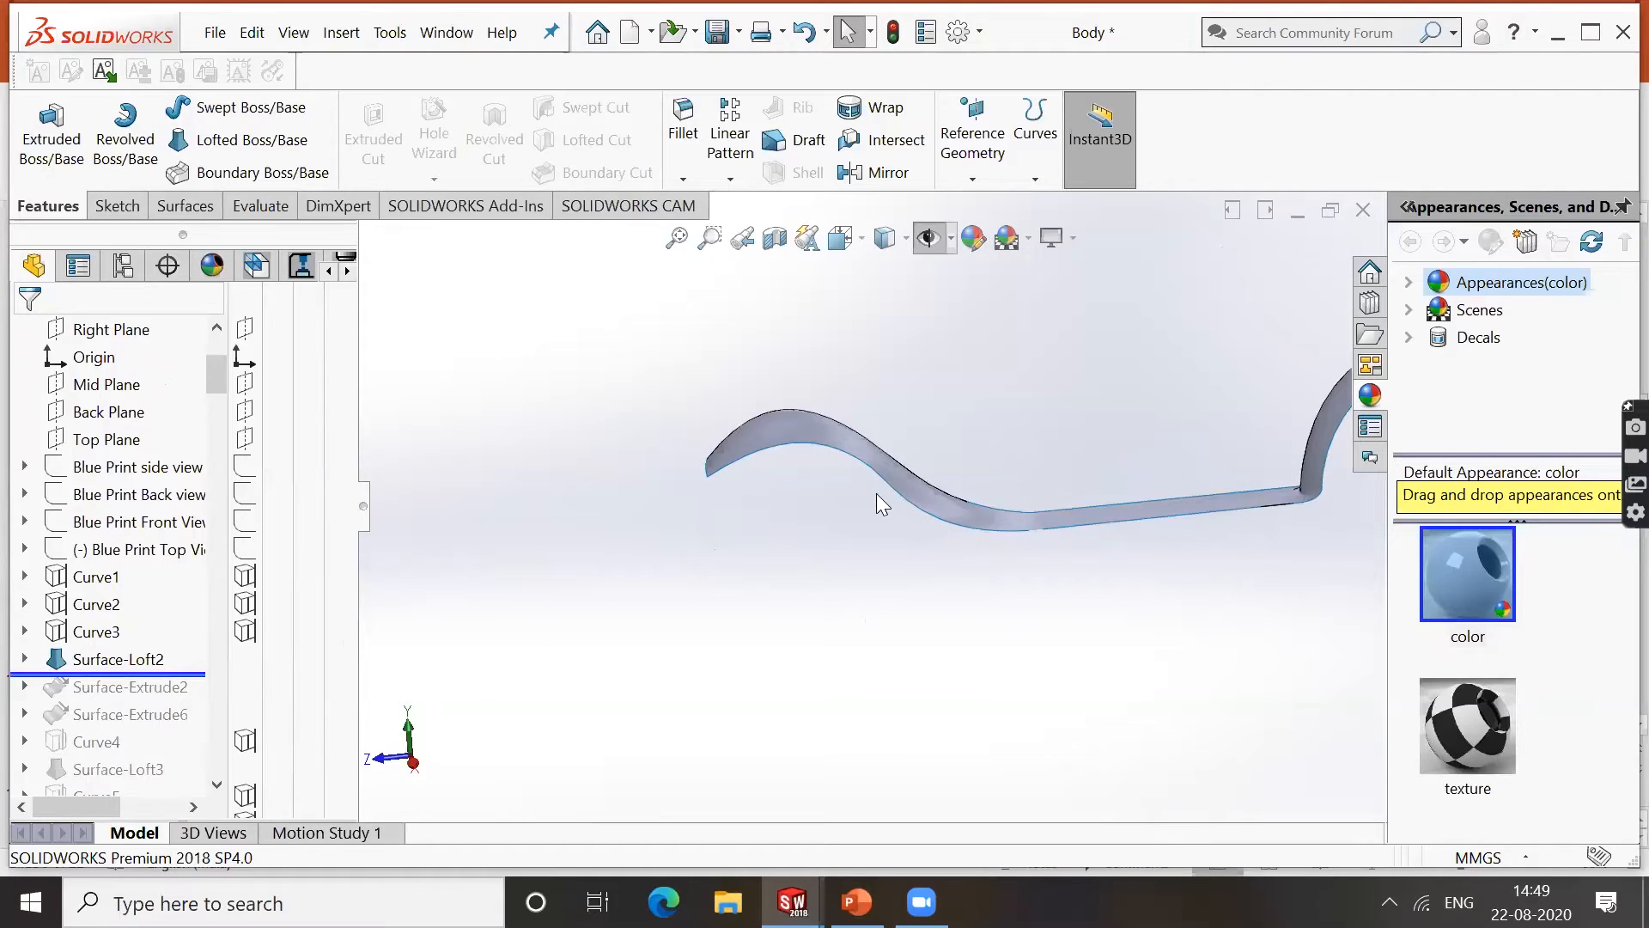
pyautogui.scroll(3, 876, 493)
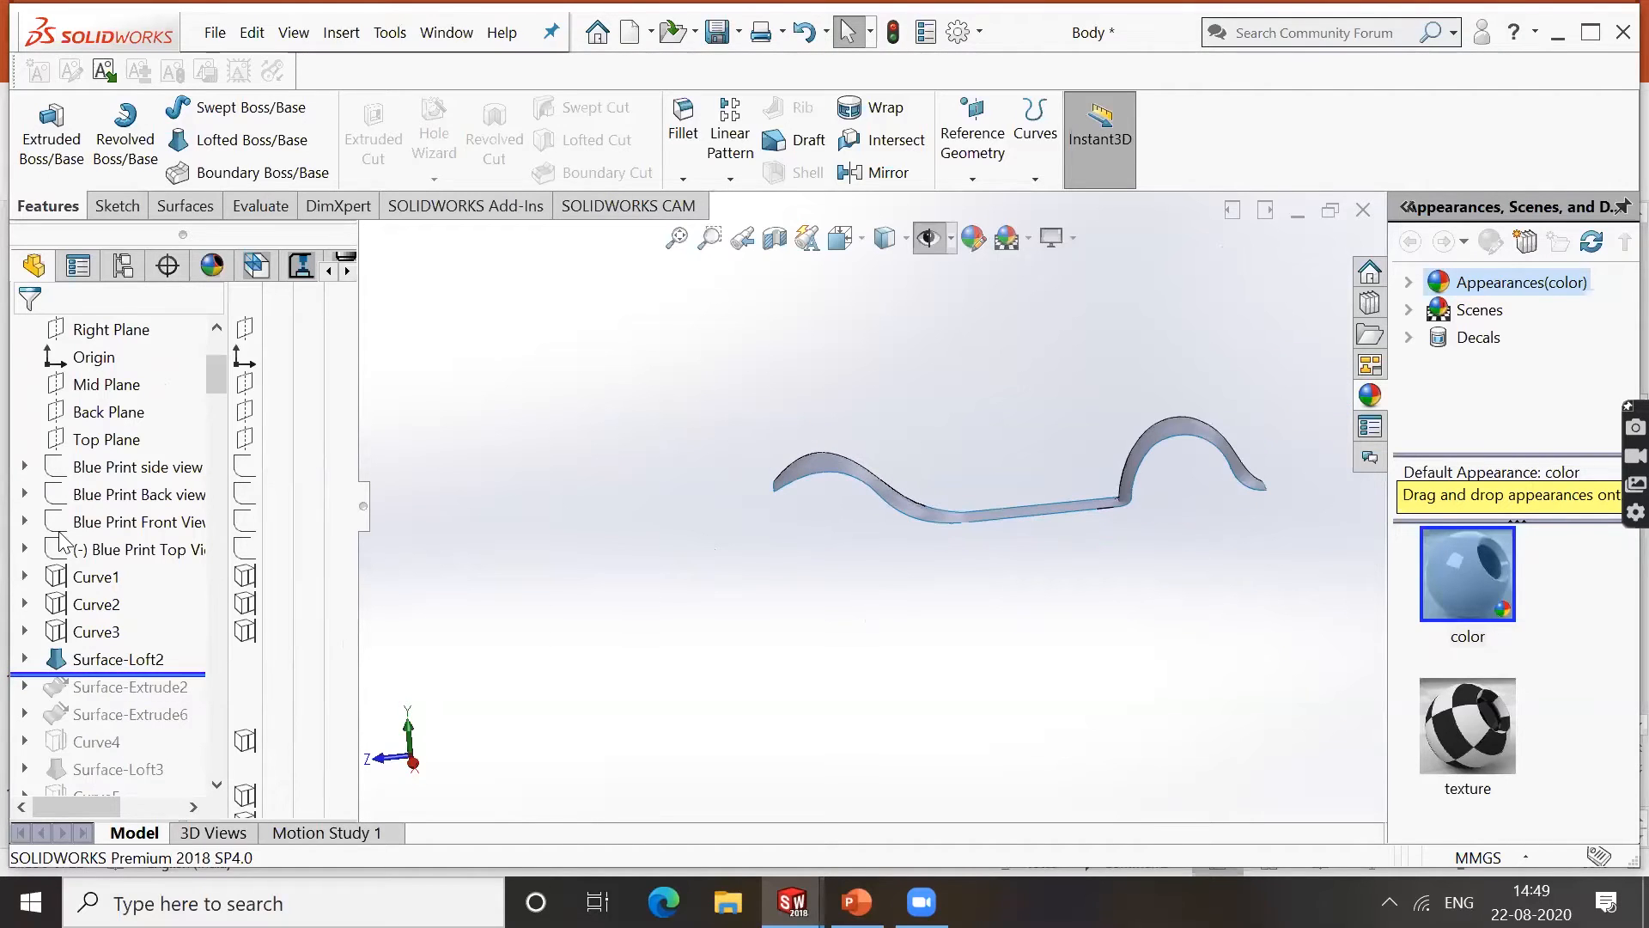
pyautogui.click(185, 675)
pyautogui.moveTo(182, 679); pyautogui.dragTo(176, 702)
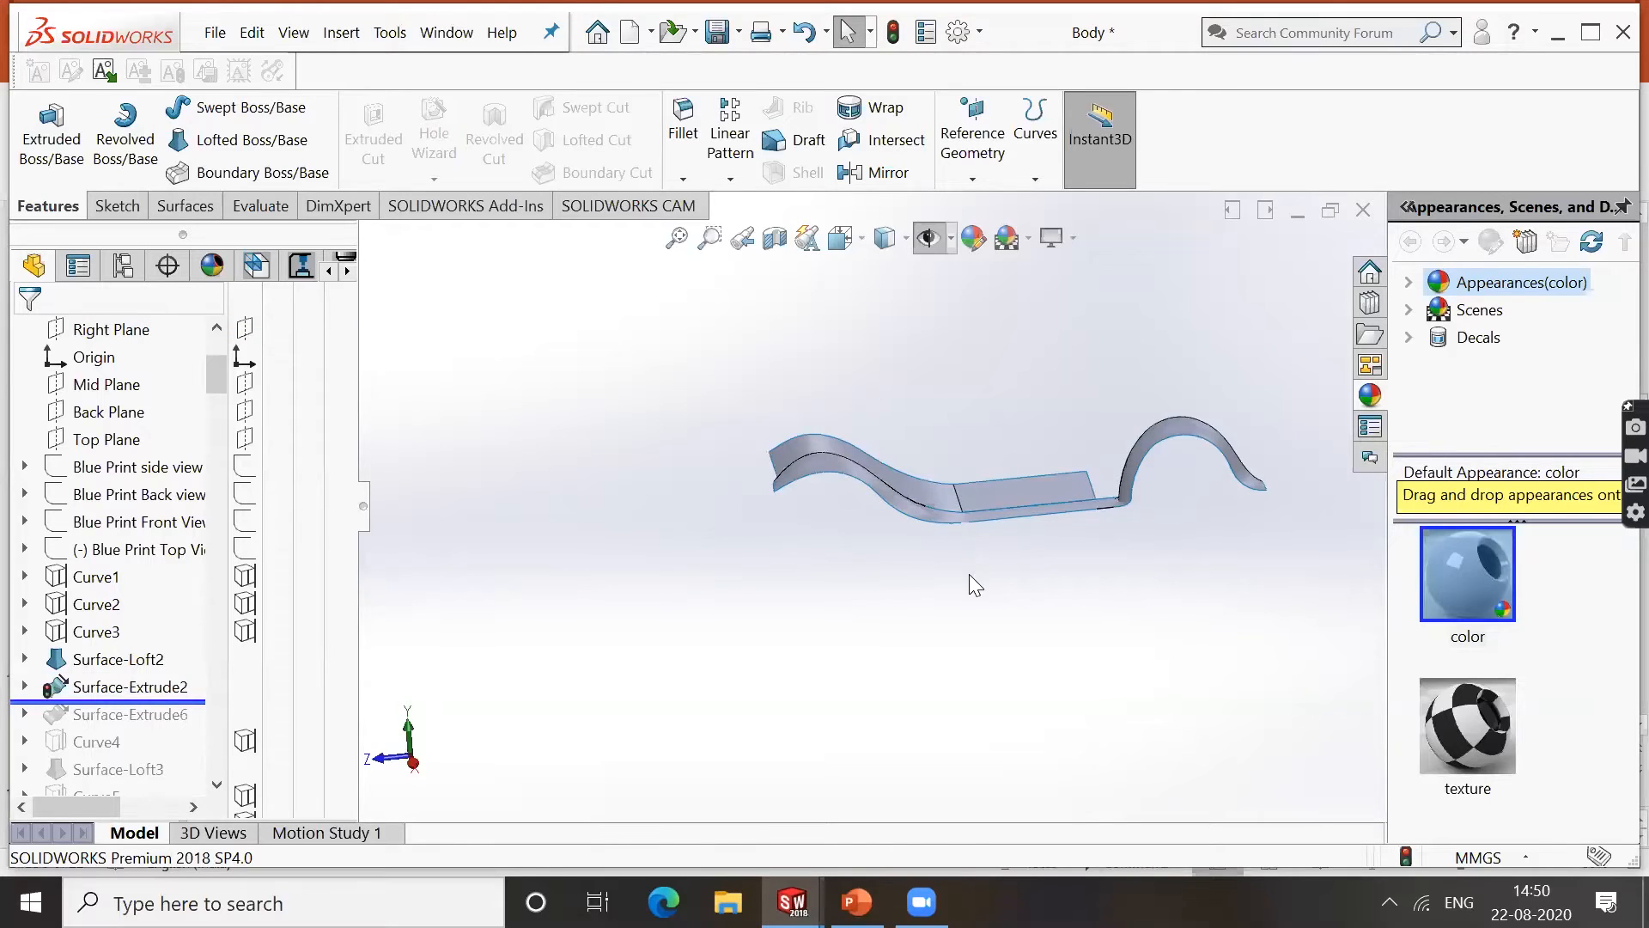
# Roll the feature history forward through Surface-Loft3 and inspect the side panel surfaces above the fender.
pyautogui.scroll(-2, 972, 574)
pyautogui.moveTo(938, 489); pyautogui.dragTo(942, 636, button='middle')
pyautogui.moveTo(206, 705); pyautogui.dragTo(203, 781)
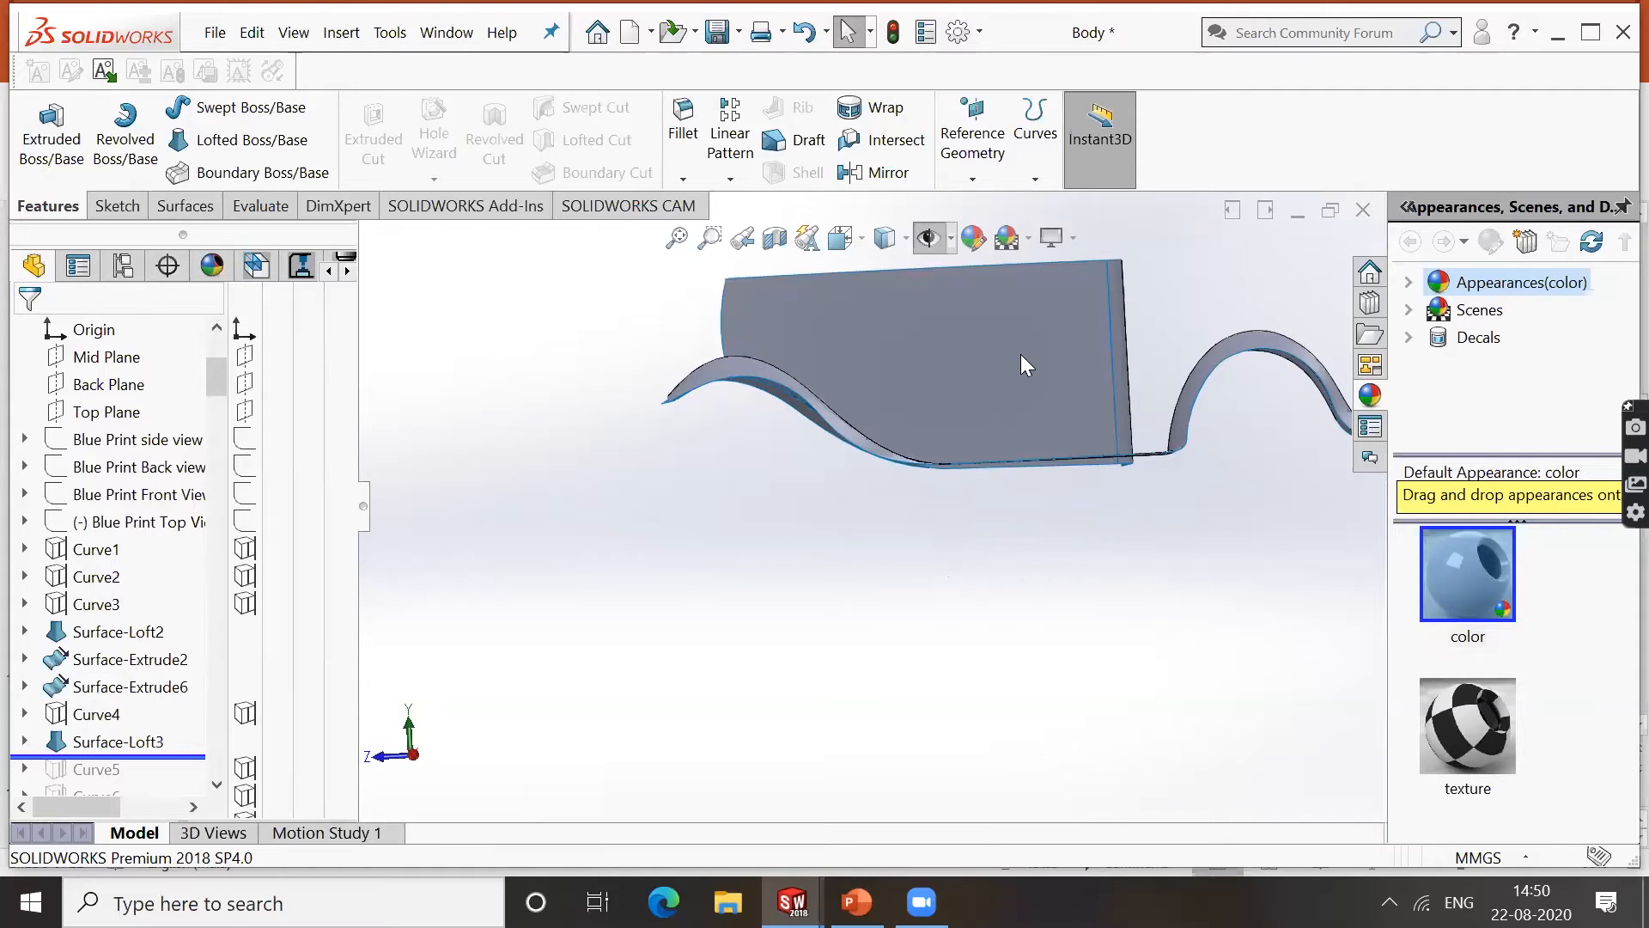
pyautogui.moveTo(1005, 368); pyautogui.dragTo(1350, 369, button='middle')
pyautogui.moveTo(950, 390); pyautogui.dragTo(1048, 329, button='middle')
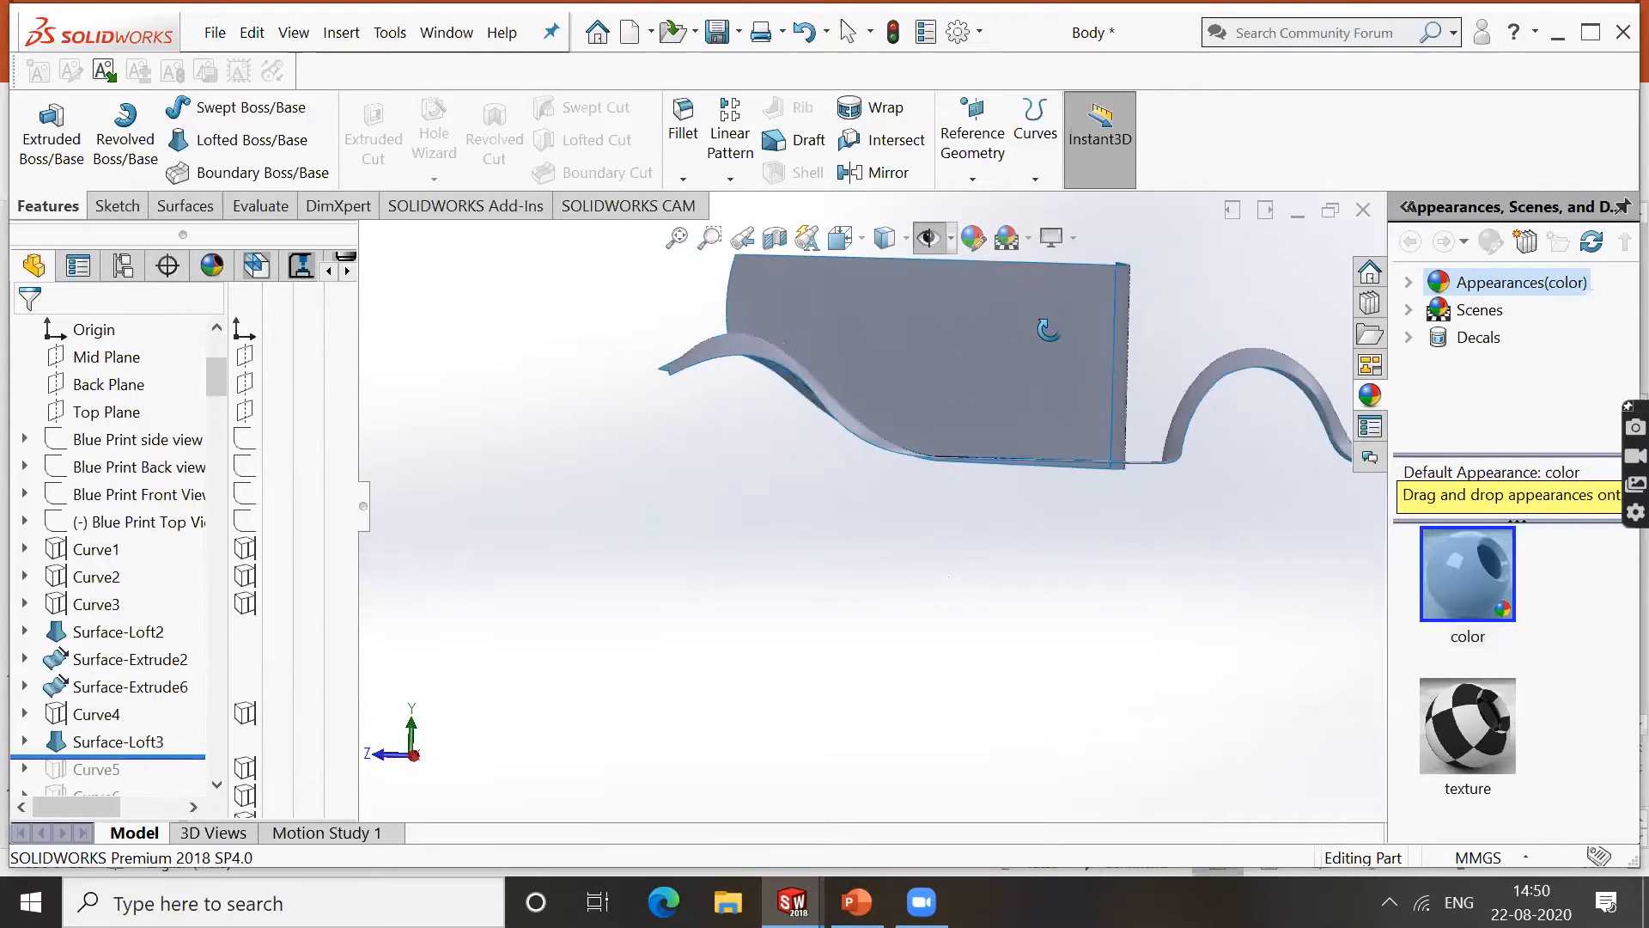
# Roll the feature history forward through Curve6 and inspect the side panel and fender surfaces in perspective.
pyautogui.scroll(-3, 99, 773)
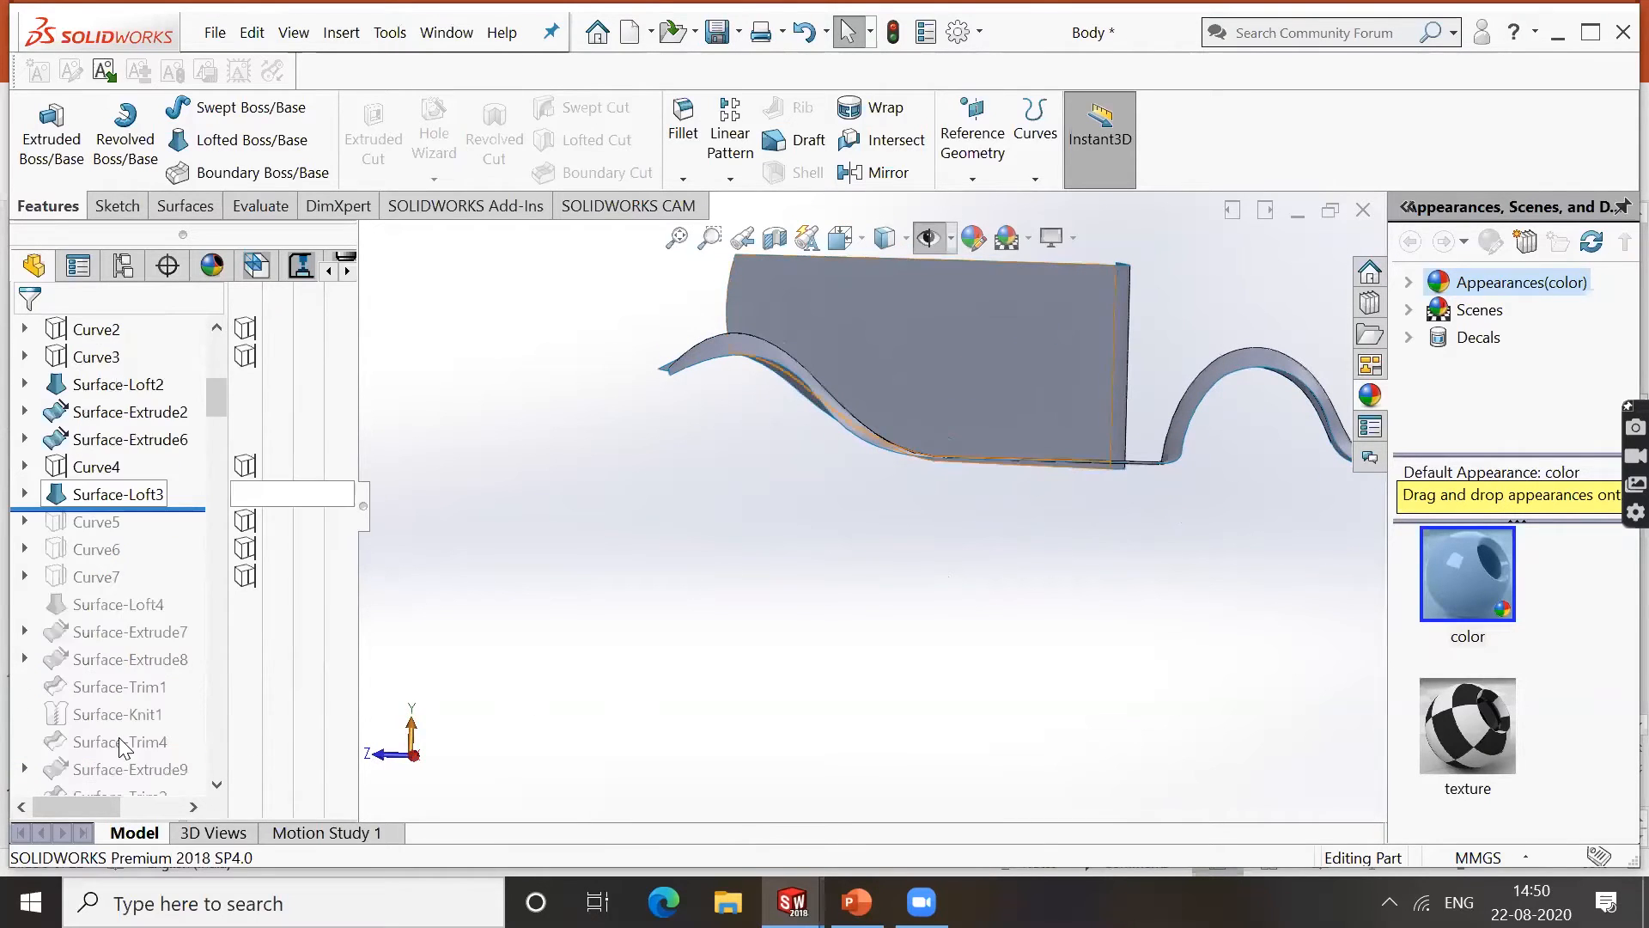
pyautogui.moveTo(191, 526); pyautogui.dragTo(193, 555)
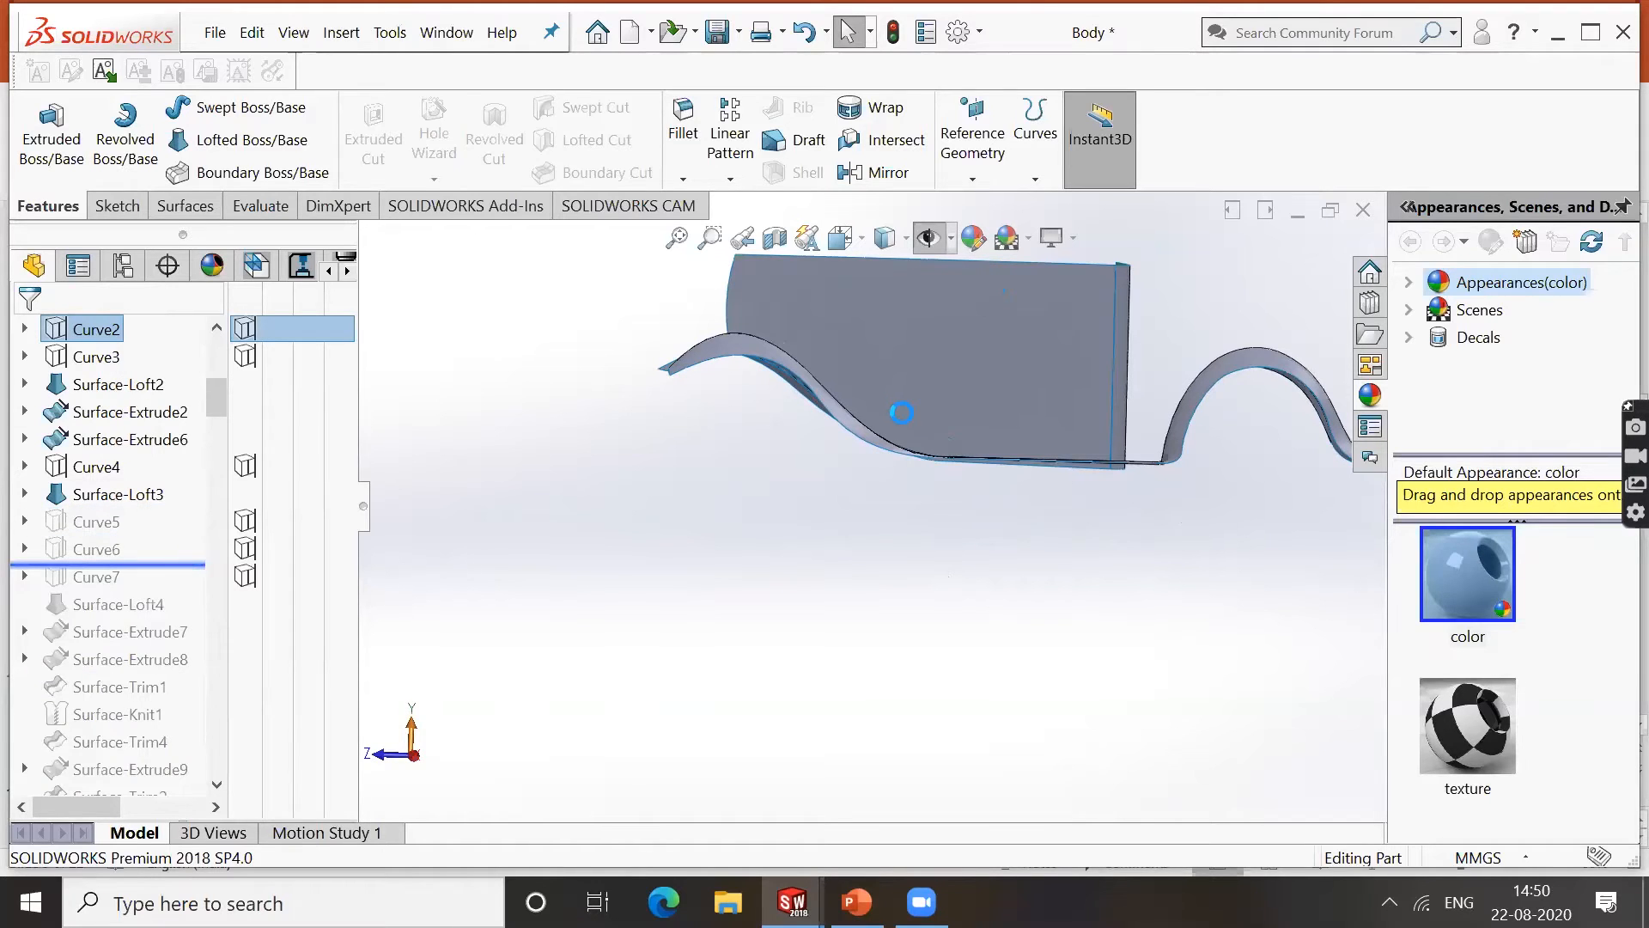
pyautogui.scroll(1, 904, 374)
pyautogui.scroll(2, 886, 297)
pyautogui.scroll(-3, 871, 353)
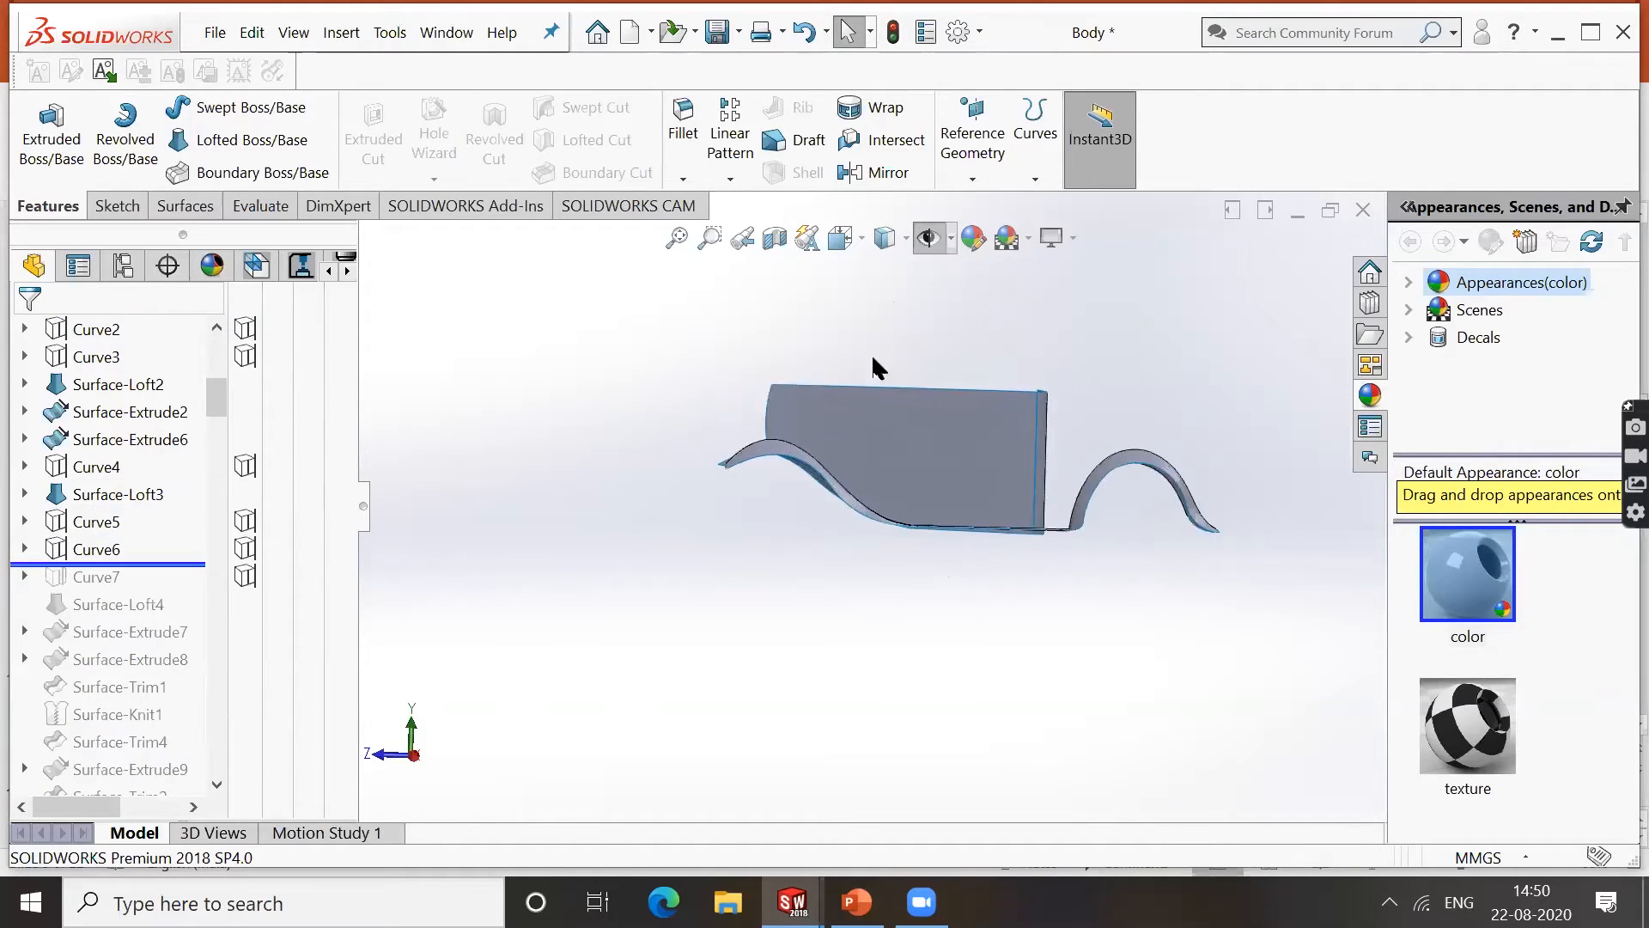
pyautogui.moveTo(872, 368); pyautogui.dragTo(969, 470, button='middle')
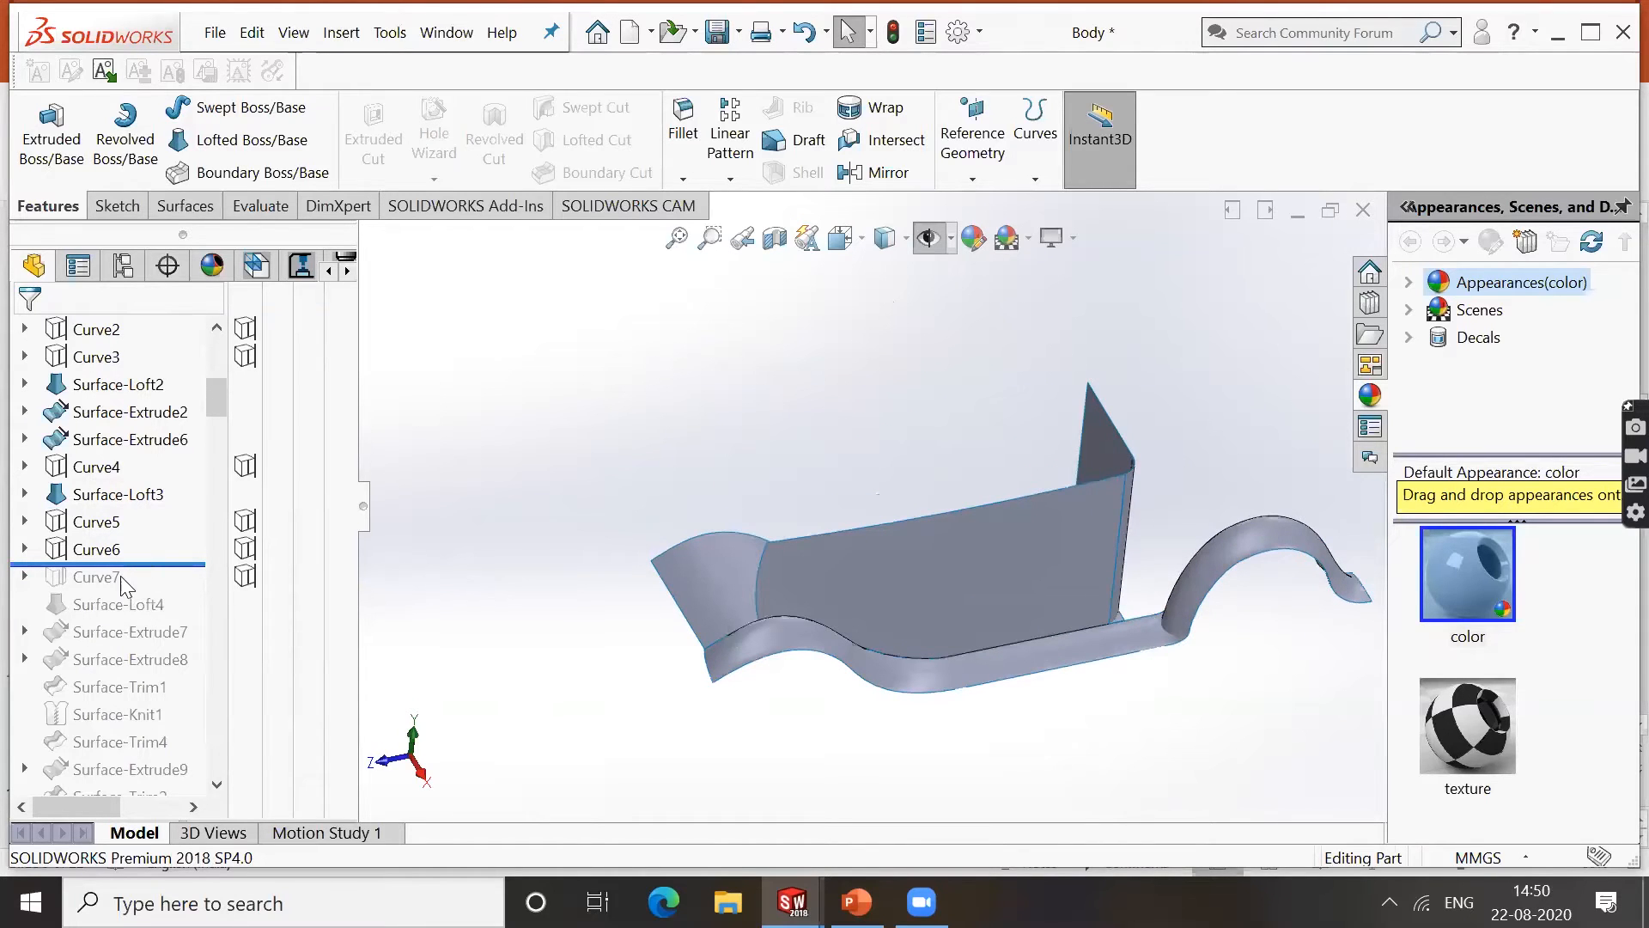
# Roll the feature history forward through Surface-Knit1 and on through Surface-Trim2, inspecting the cab surfaces.
pyautogui.moveTo(172, 564); pyautogui.dragTo(198, 718)
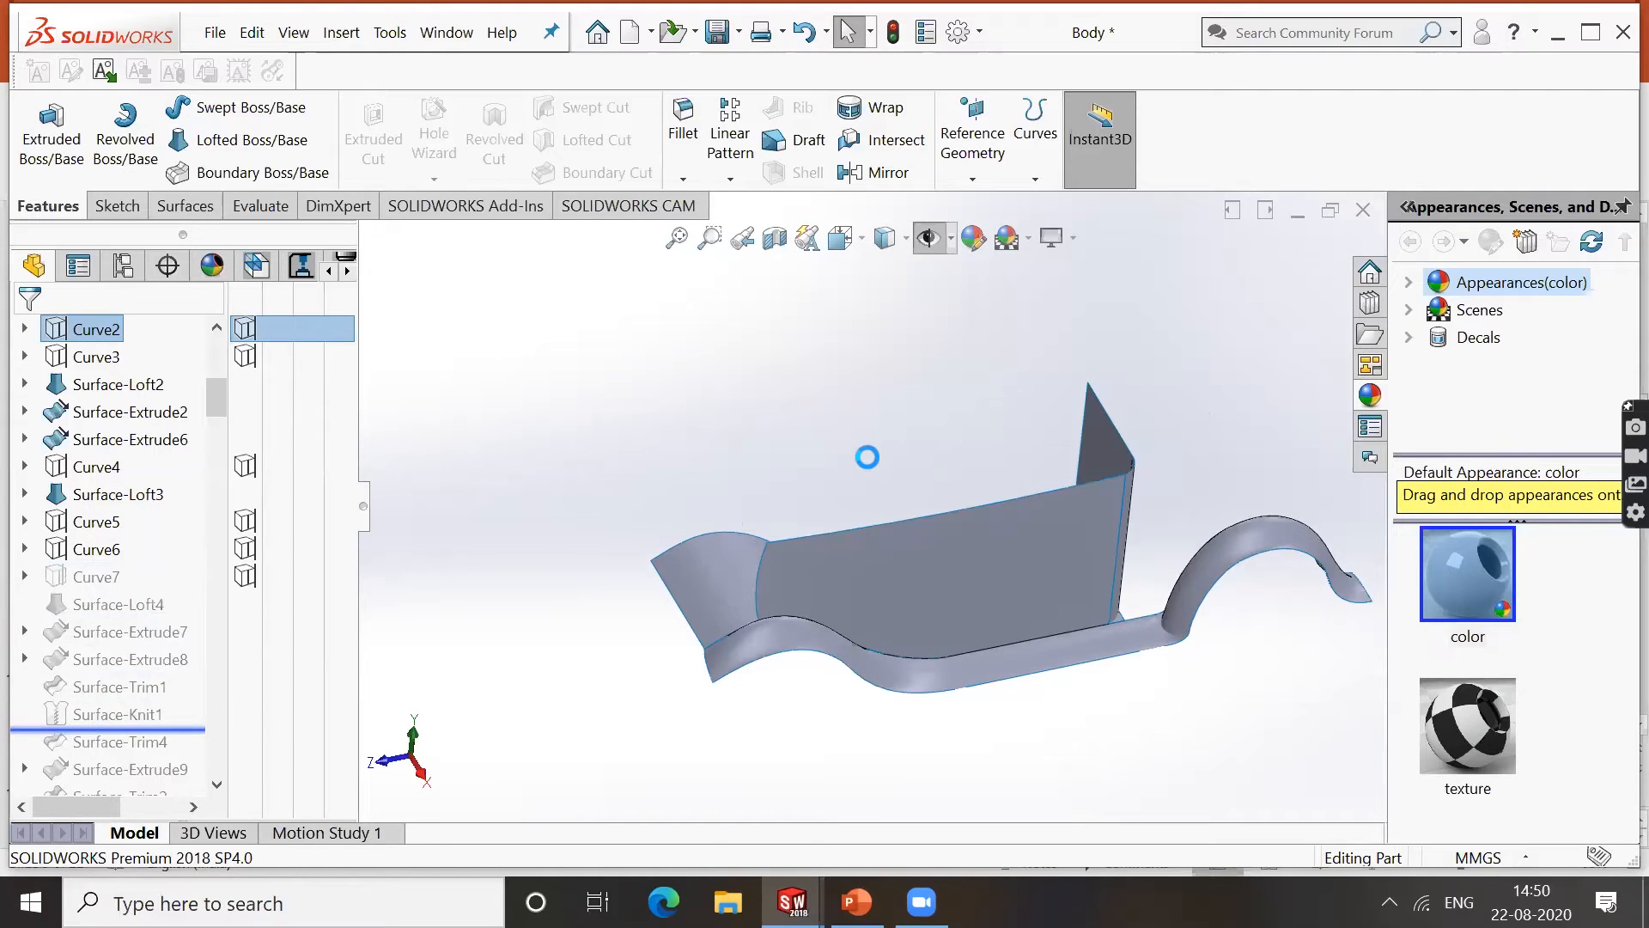
pyautogui.moveTo(949, 424); pyautogui.dragTo(1061, 396, button='middle')
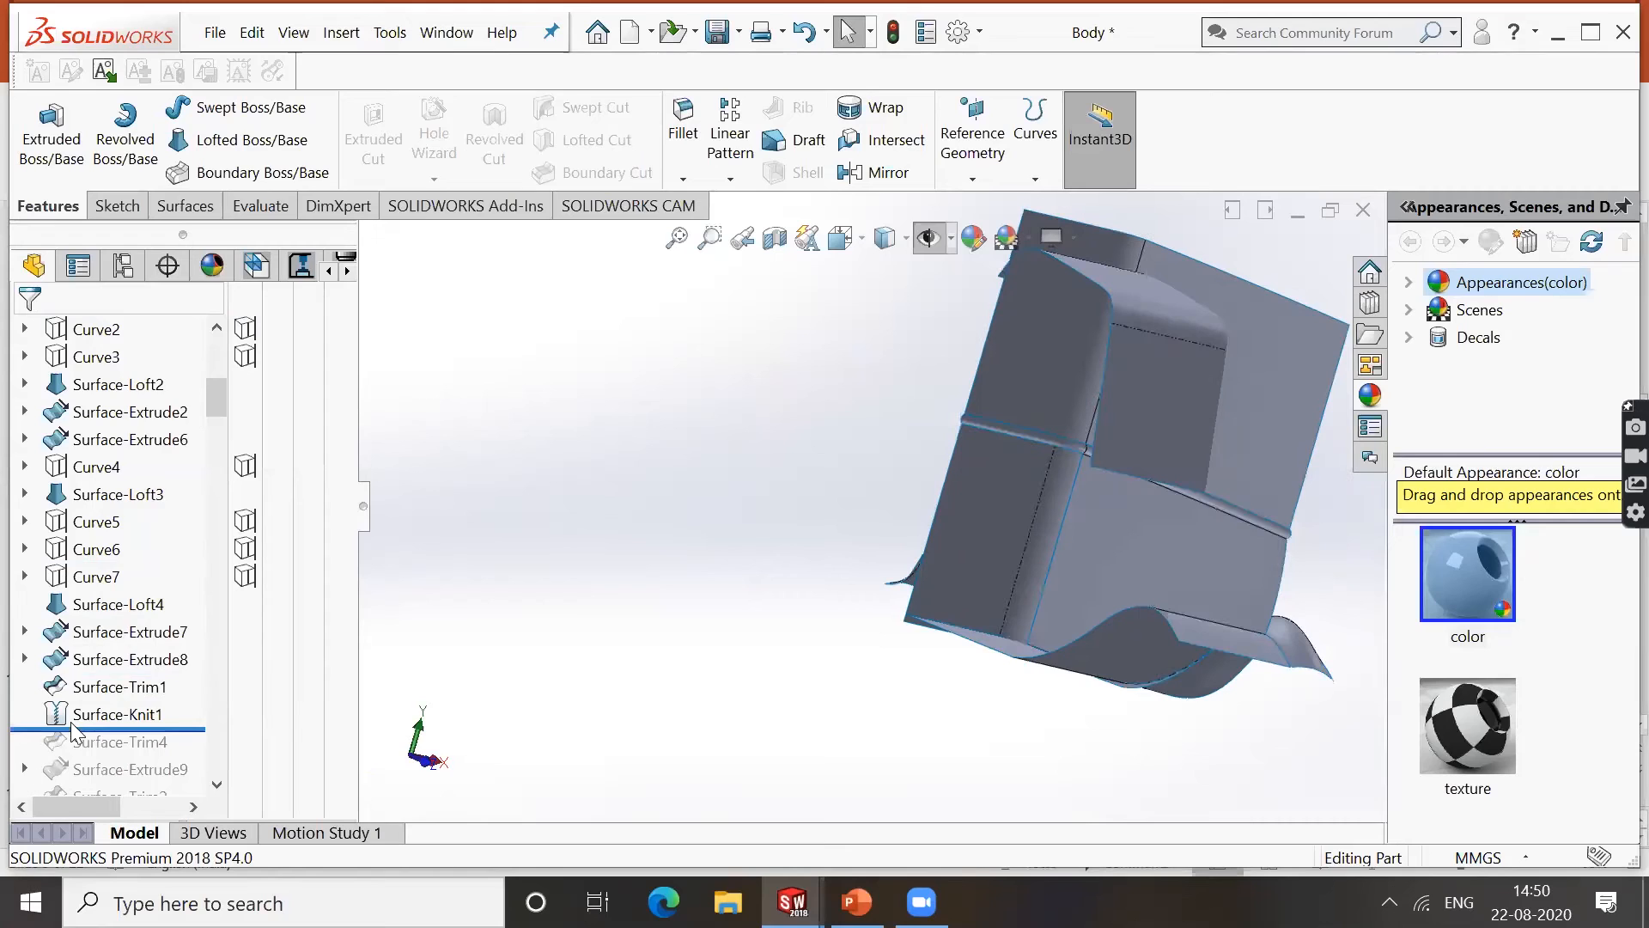
pyautogui.scroll(-1, 71, 721)
pyautogui.moveTo(185, 646); pyautogui.dragTo(182, 722)
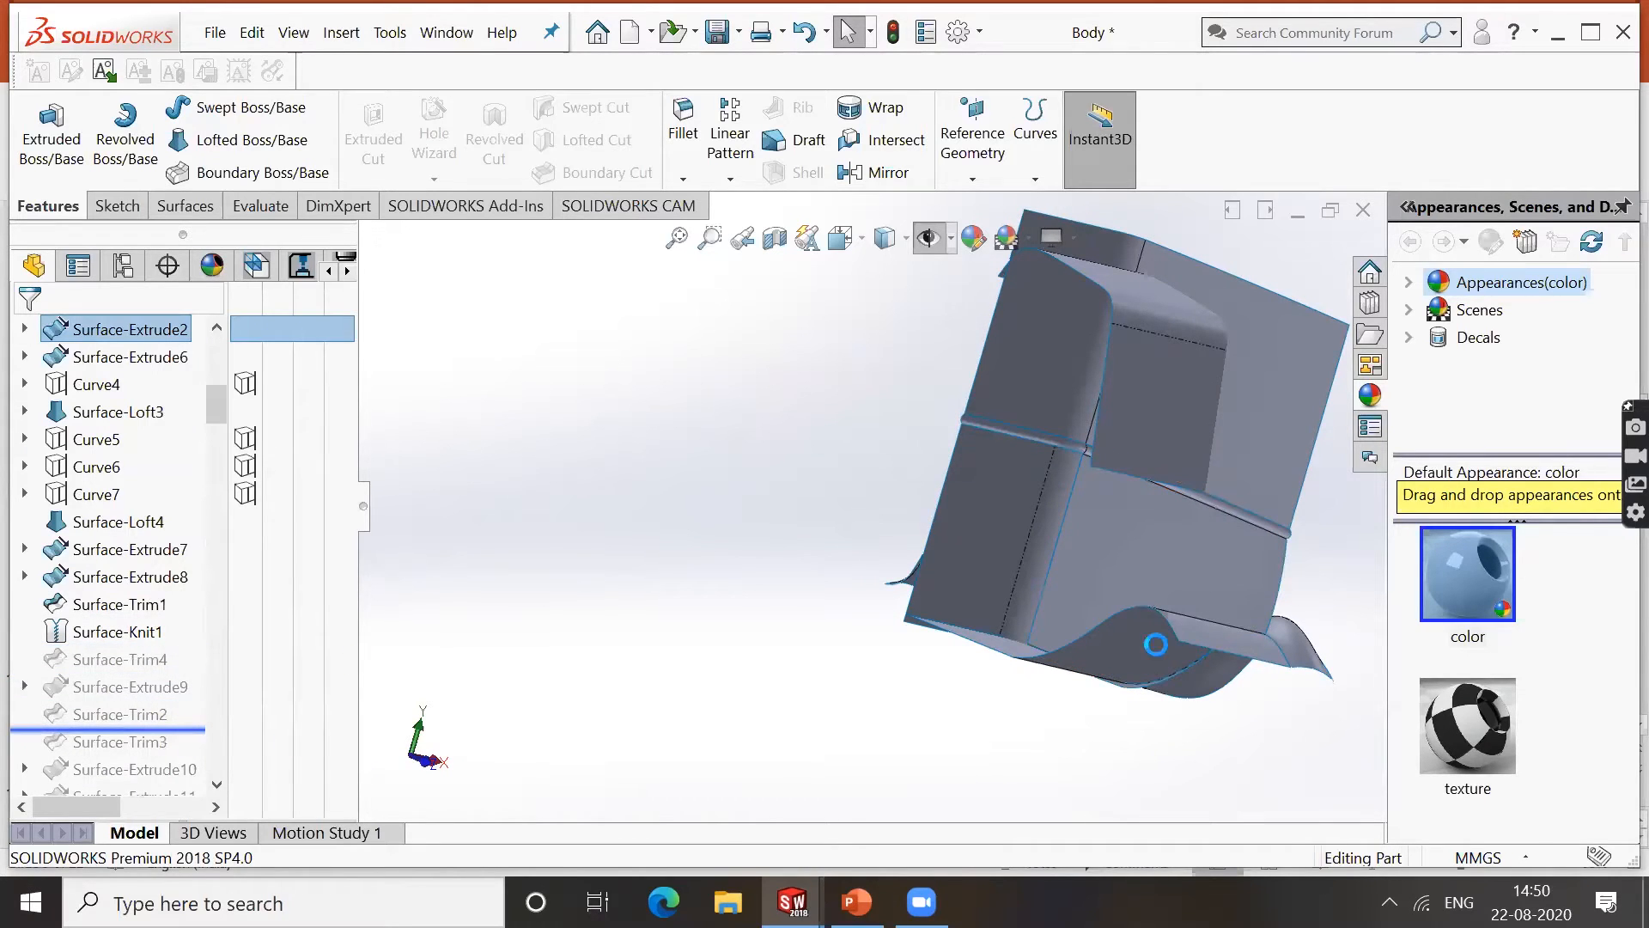
pyautogui.moveTo(1260, 455); pyautogui.dragTo(1165, 450, button='middle')
# Roll the feature history forward through Surface-Trim9 and on through Surface-Extrude12.
pyautogui.moveTo(206, 727); pyautogui.dragTo(204, 789)
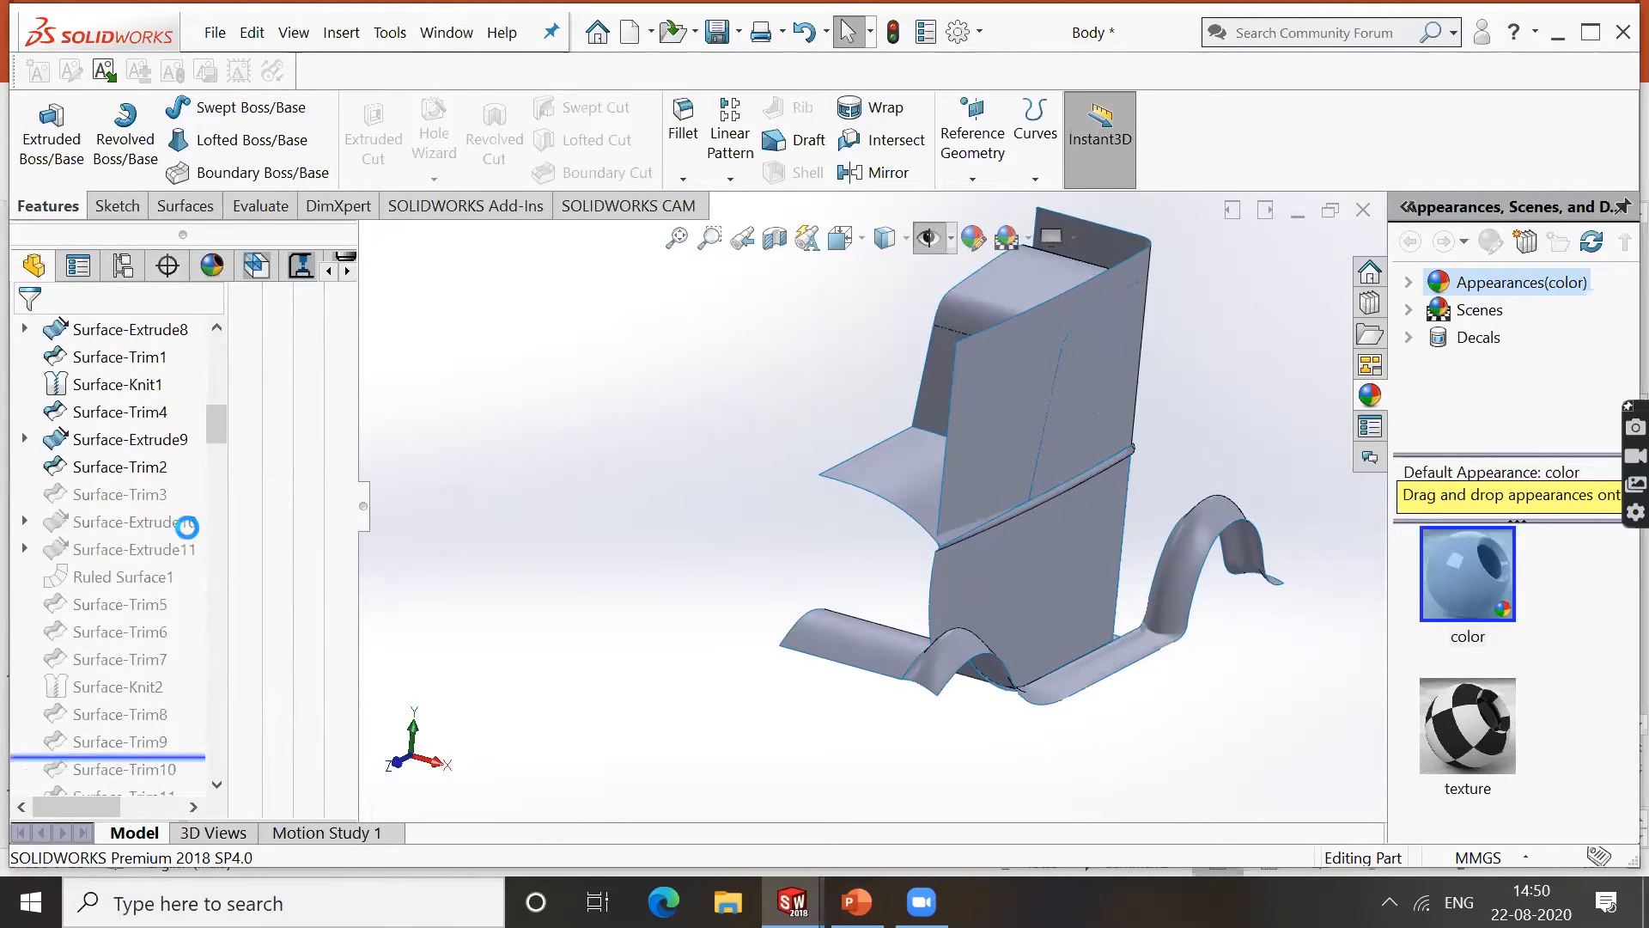
pyautogui.moveTo(851, 592); pyautogui.dragTo(935, 570, button='middle')
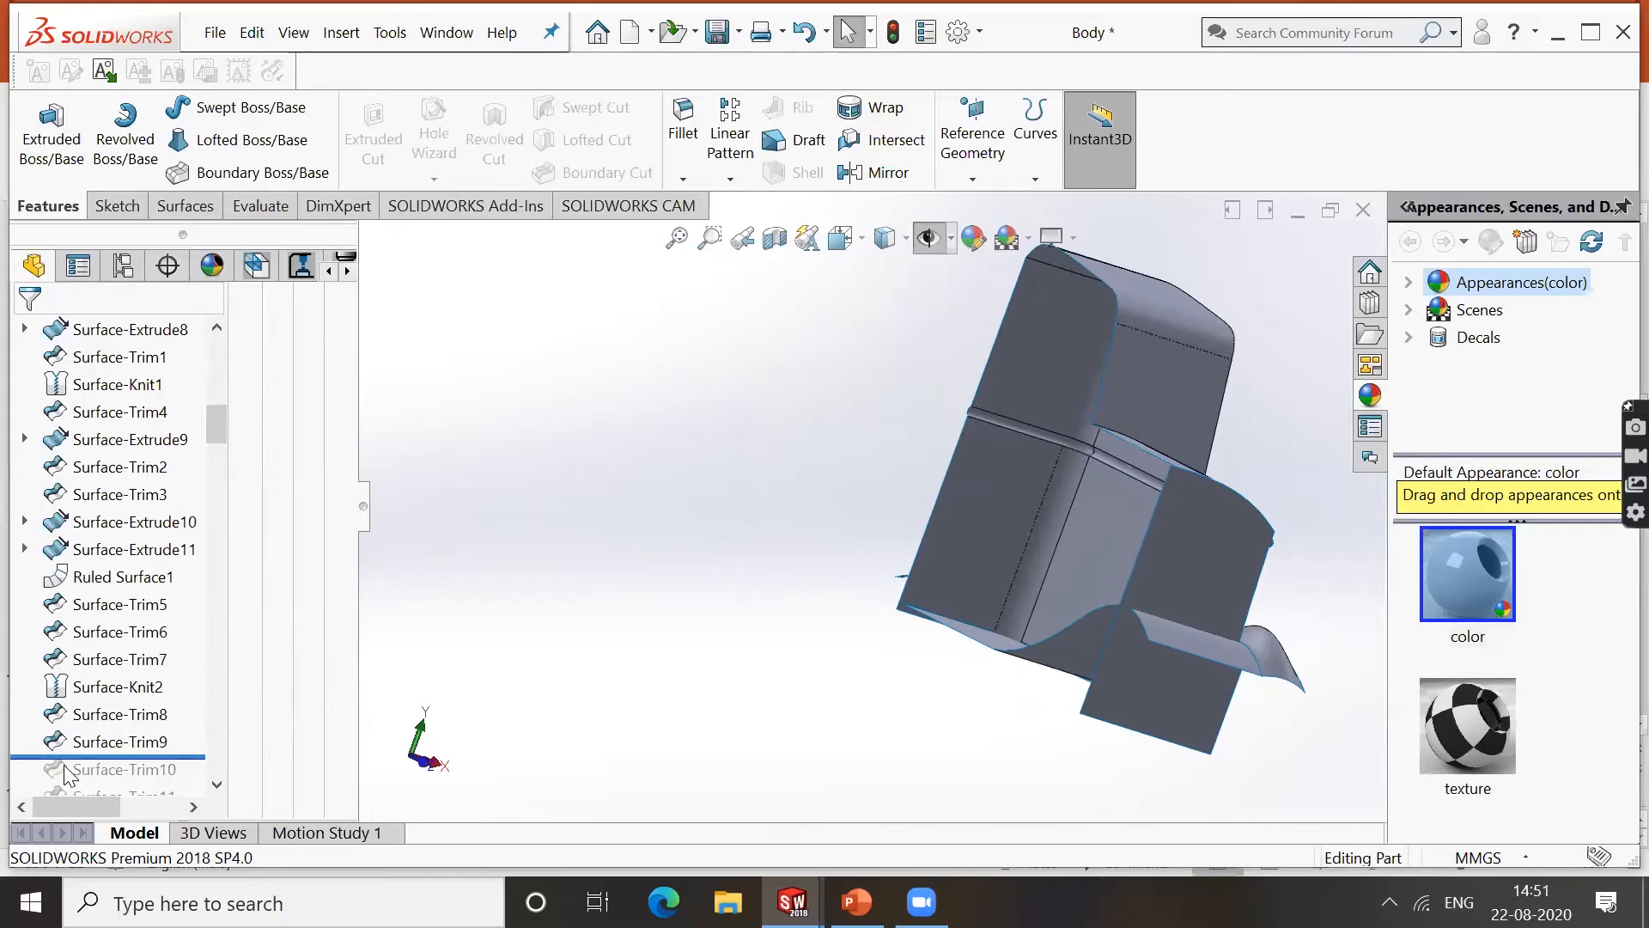
pyautogui.scroll(-2, 64, 773)
pyautogui.moveTo(207, 614); pyautogui.dragTo(211, 699)
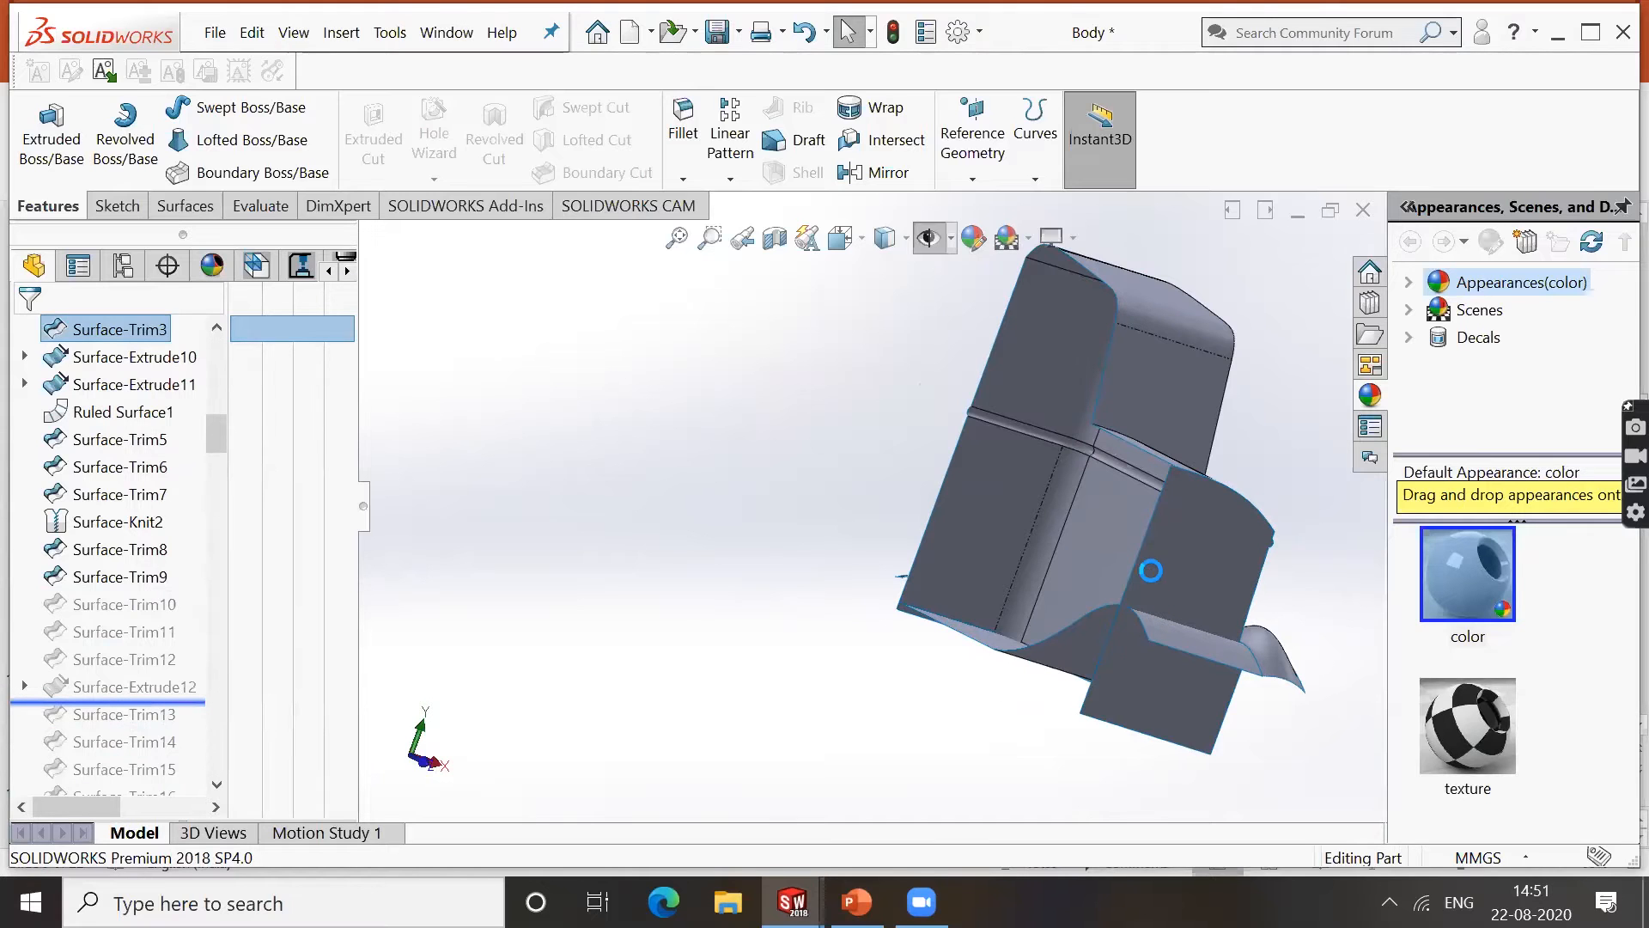
# Inspect the cab and hood surfaces, and roll the feature history forward through Fillet2.
pyautogui.moveTo(1113, 608); pyautogui.dragTo(824, 633, button='middle')
pyautogui.scroll(-4, 821, 633)
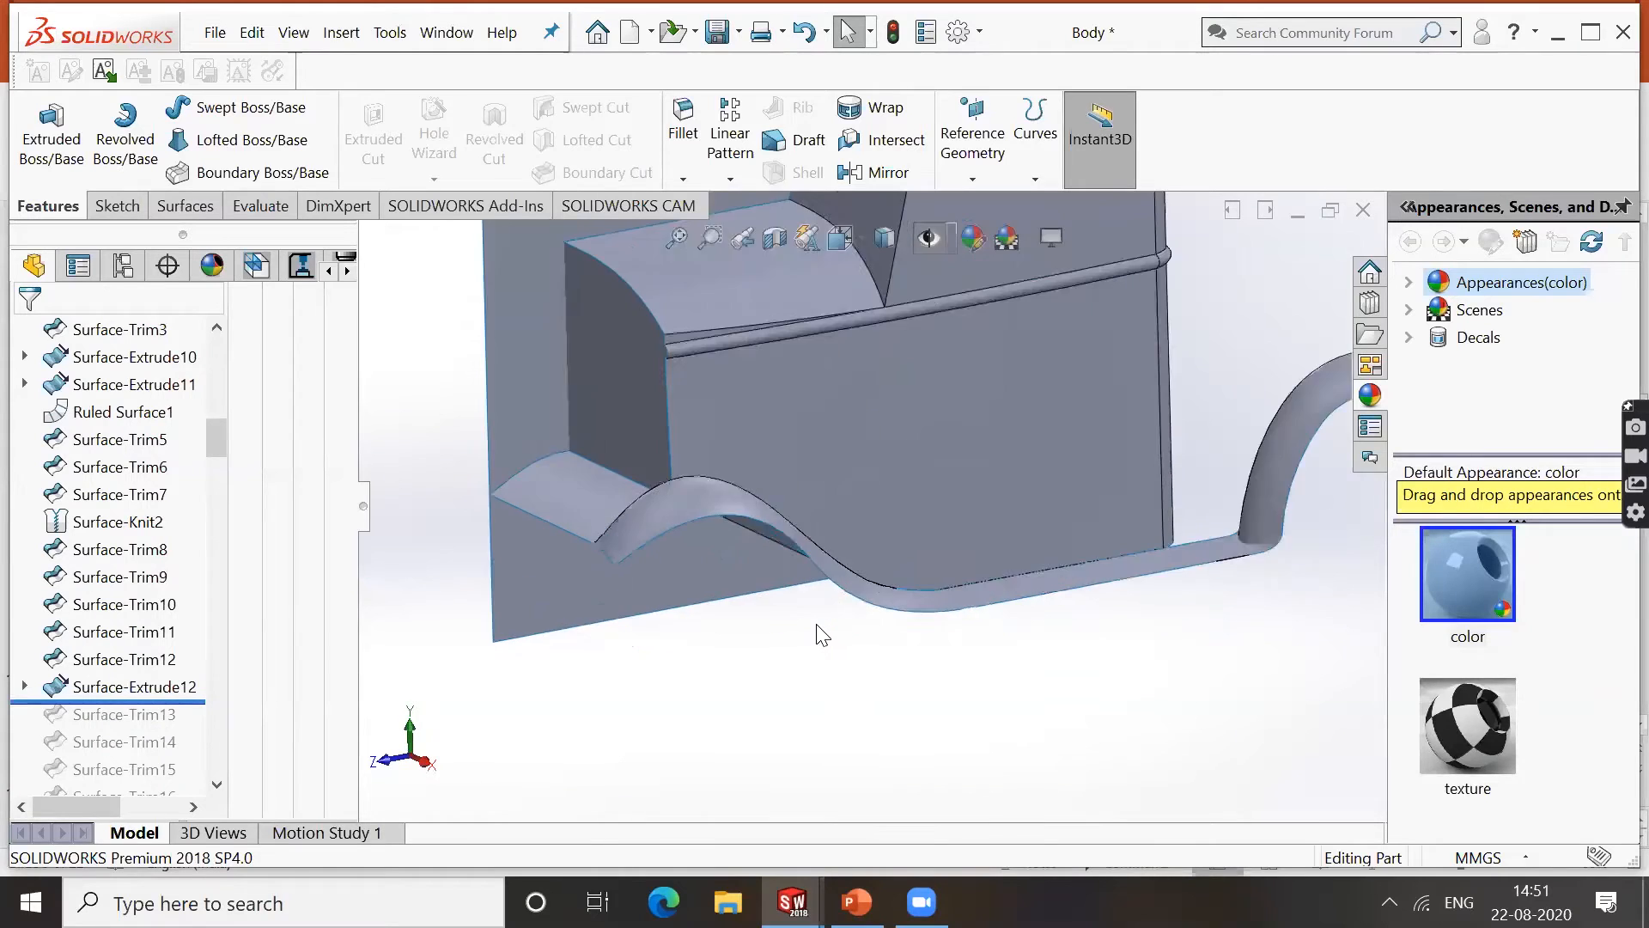
pyautogui.scroll(4, 816, 634)
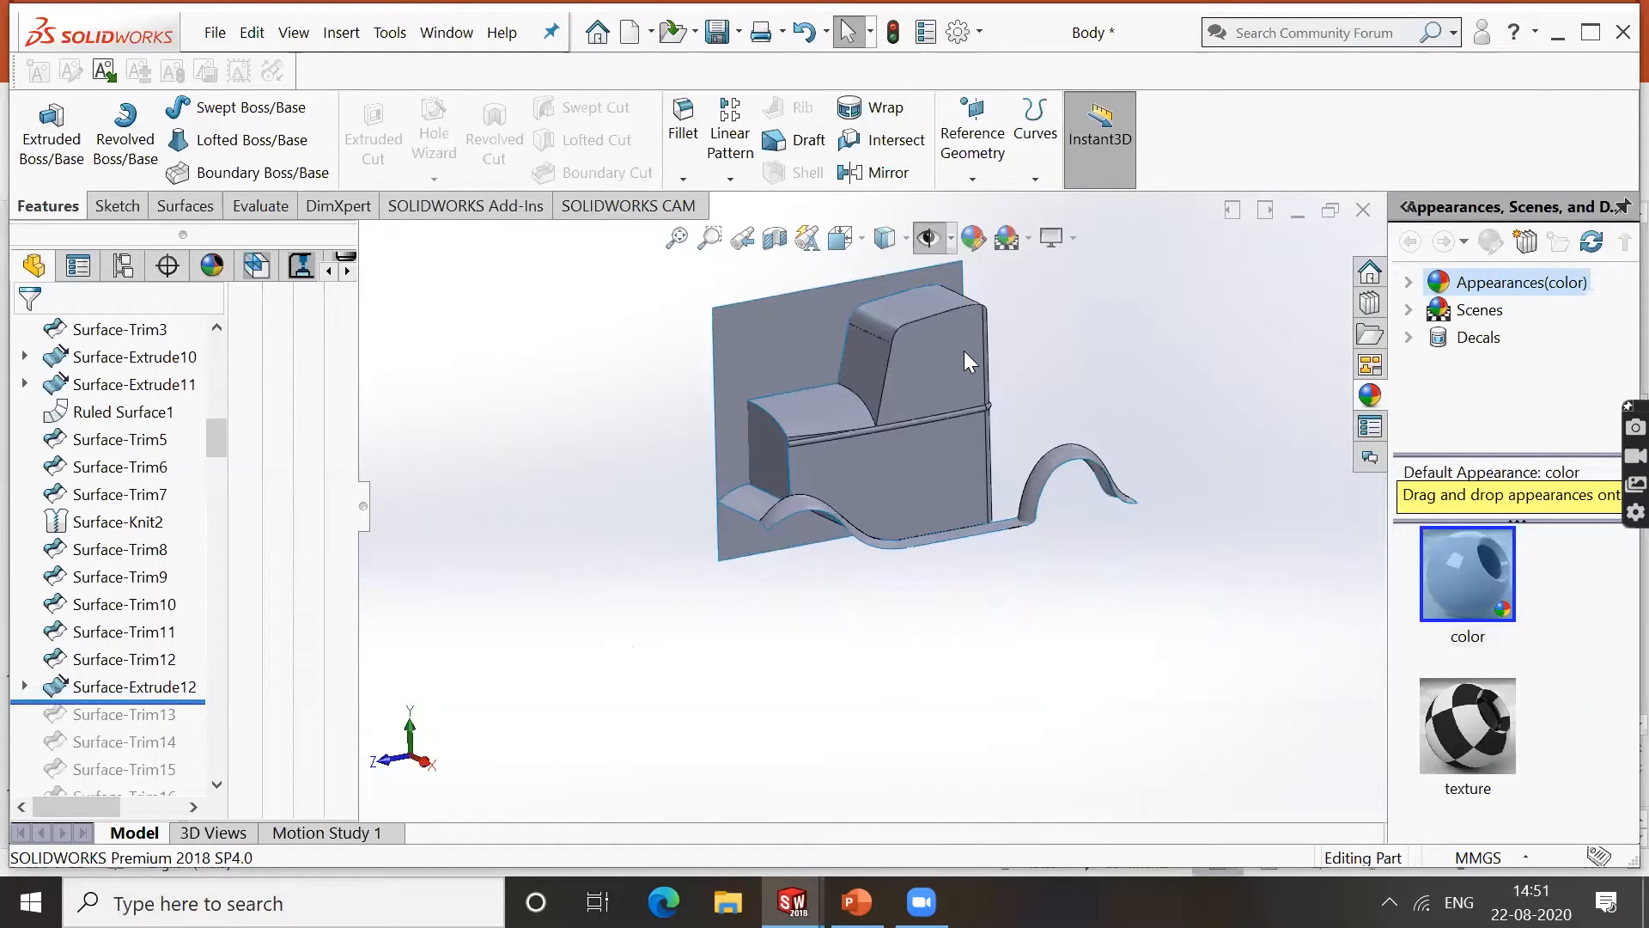
pyautogui.scroll(-4, 33, 703)
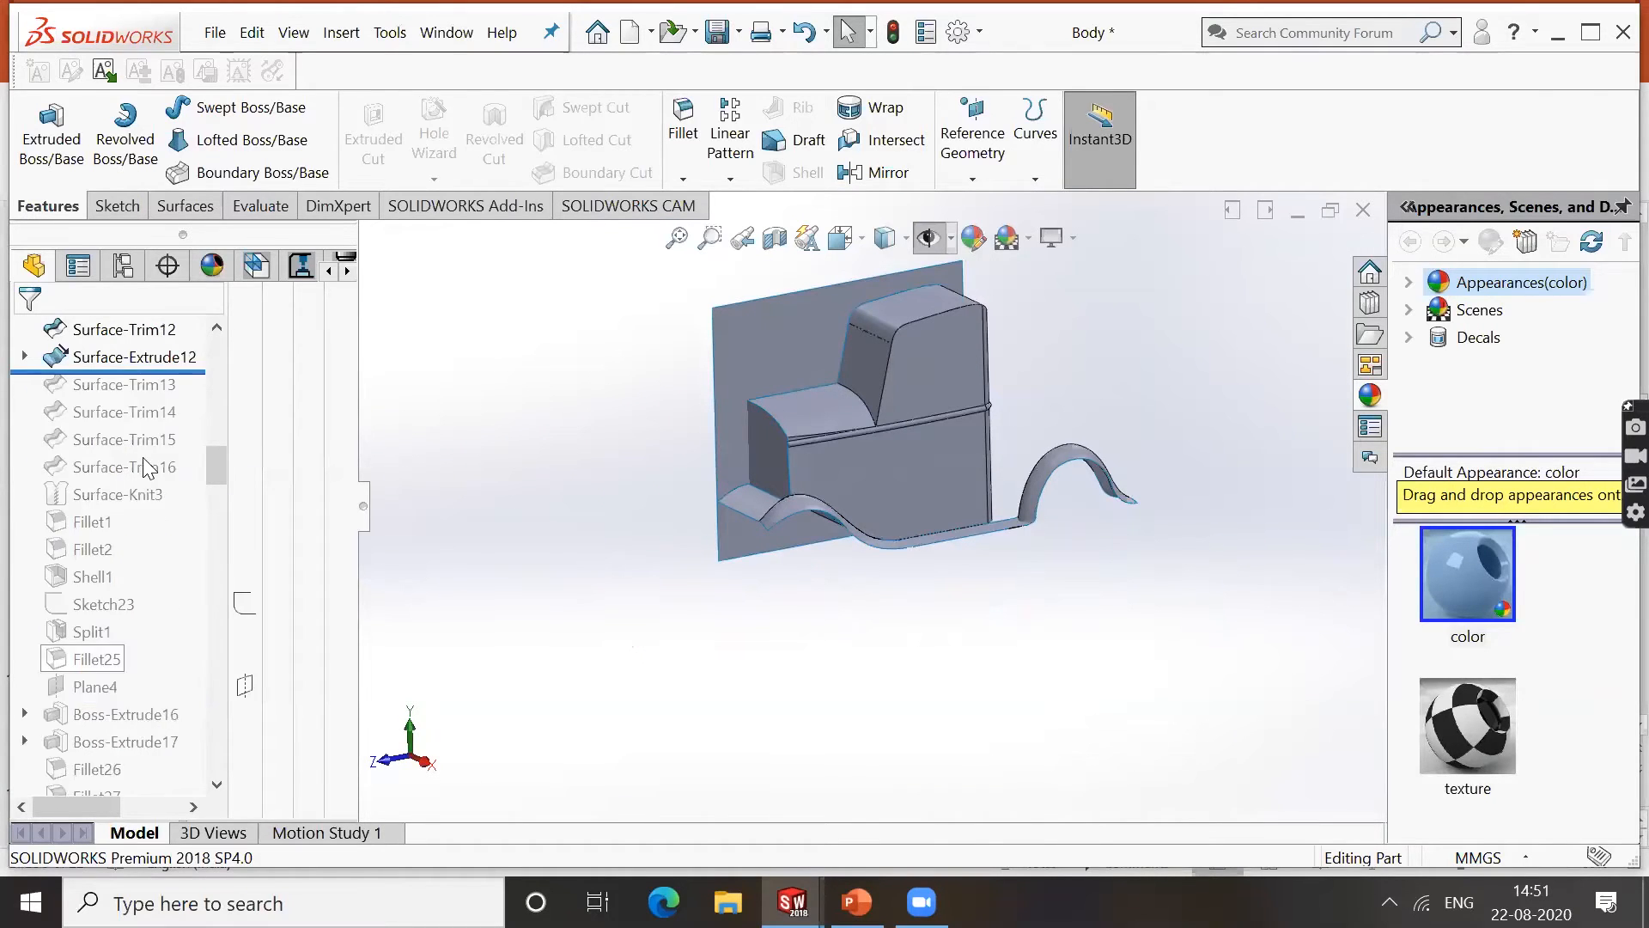
pyautogui.moveTo(196, 367); pyautogui.dragTo(191, 566)
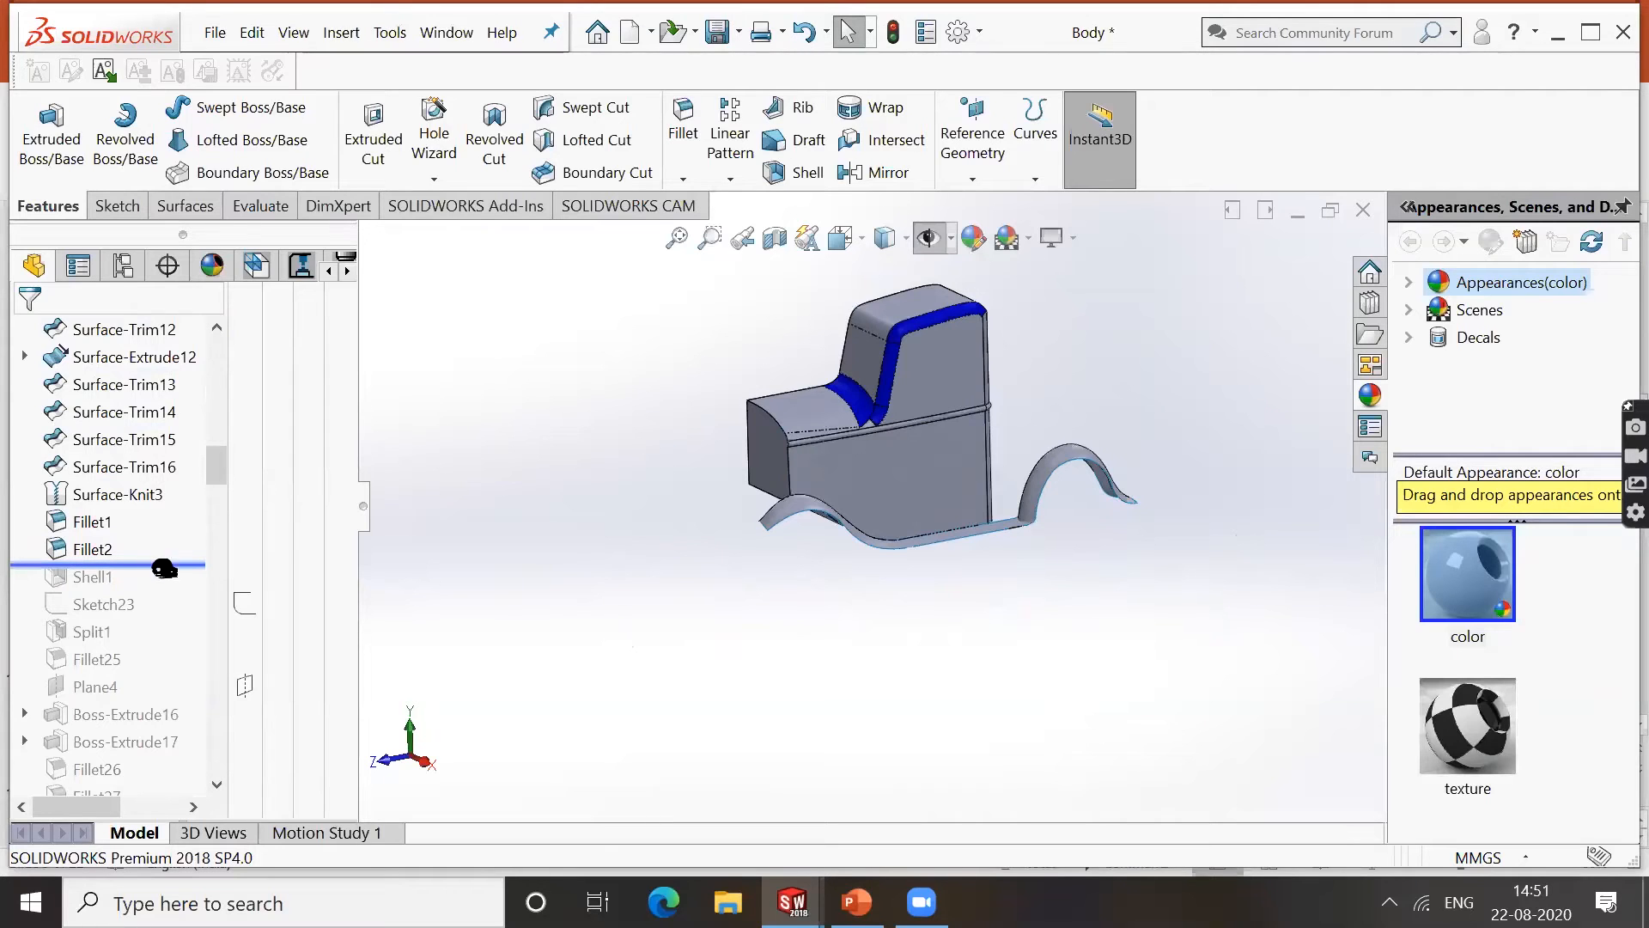
# Roll the feature history forward through Shell1 and on through Fillet25.
pyautogui.moveTo(167, 567); pyautogui.dragTo(167, 589)
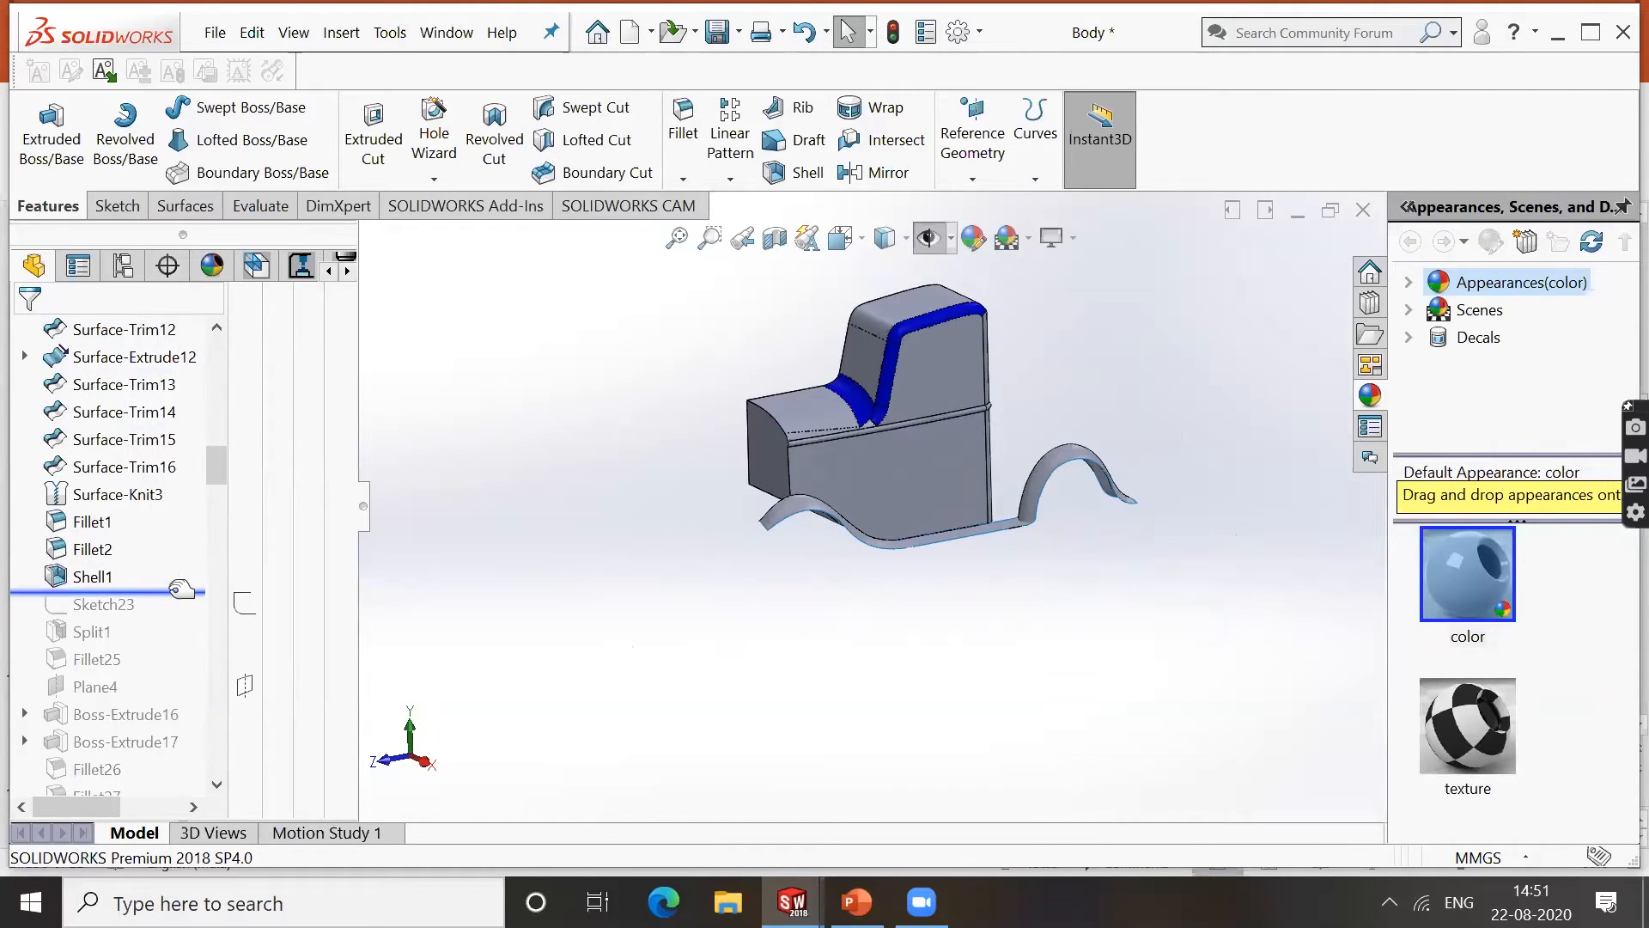
pyautogui.moveTo(181, 589); pyautogui.dragTo(180, 662)
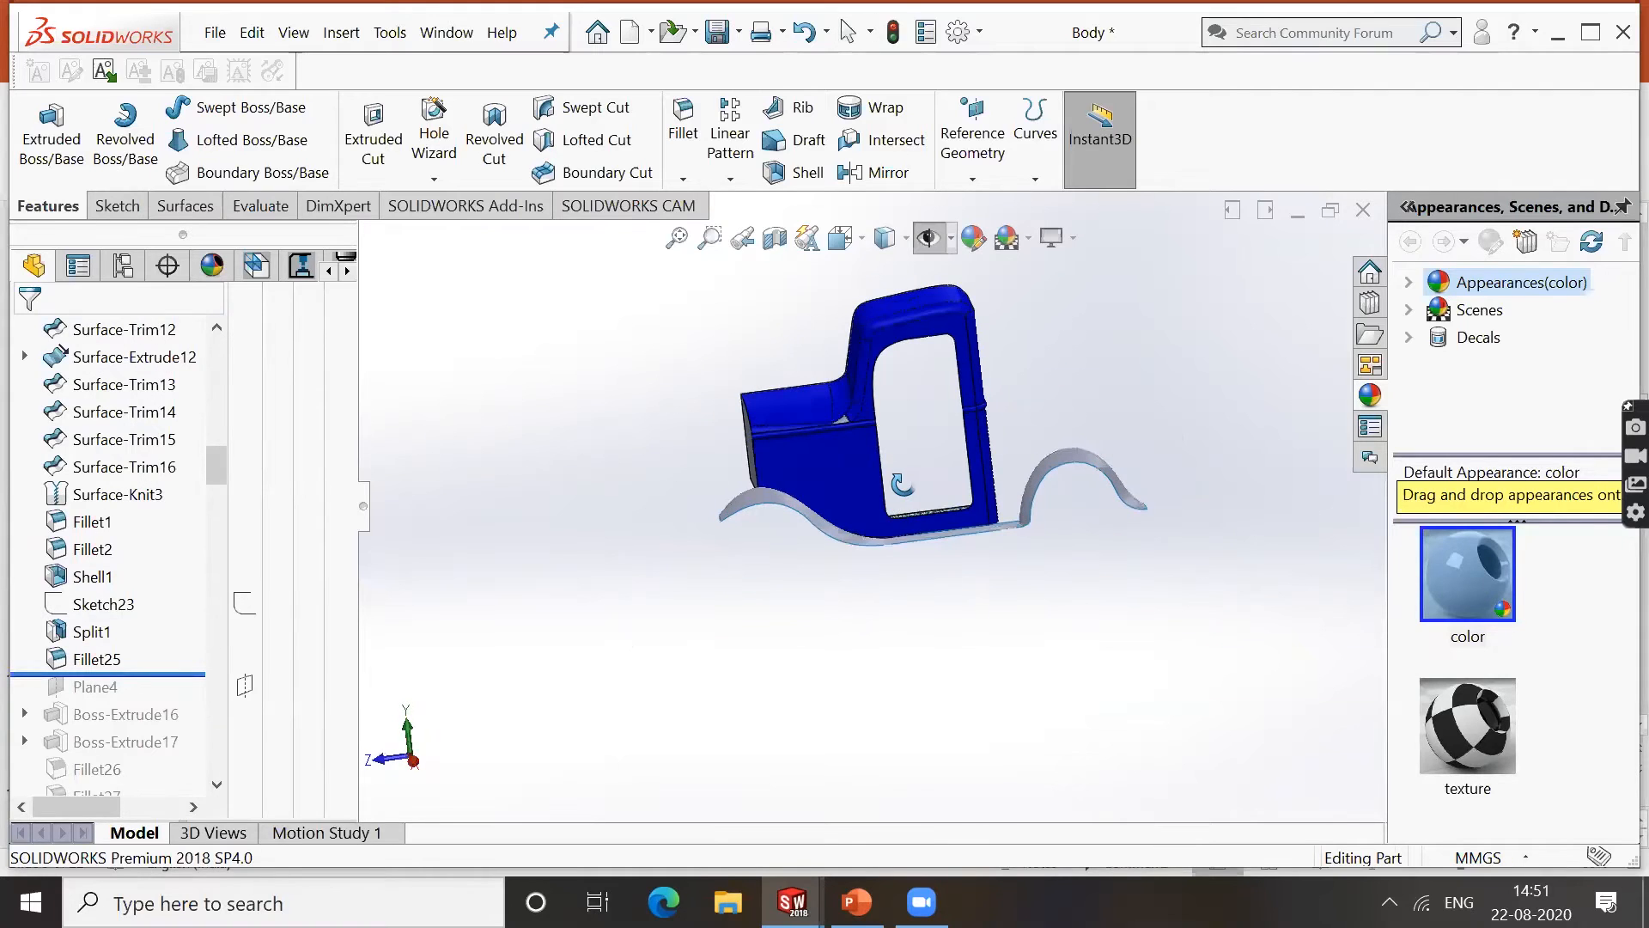
# Roll the feature history forward through Boss-Extrude4 and examine the inside of the half cab from several angles.
pyautogui.moveTo(182, 672); pyautogui.dragTo(203, 637)
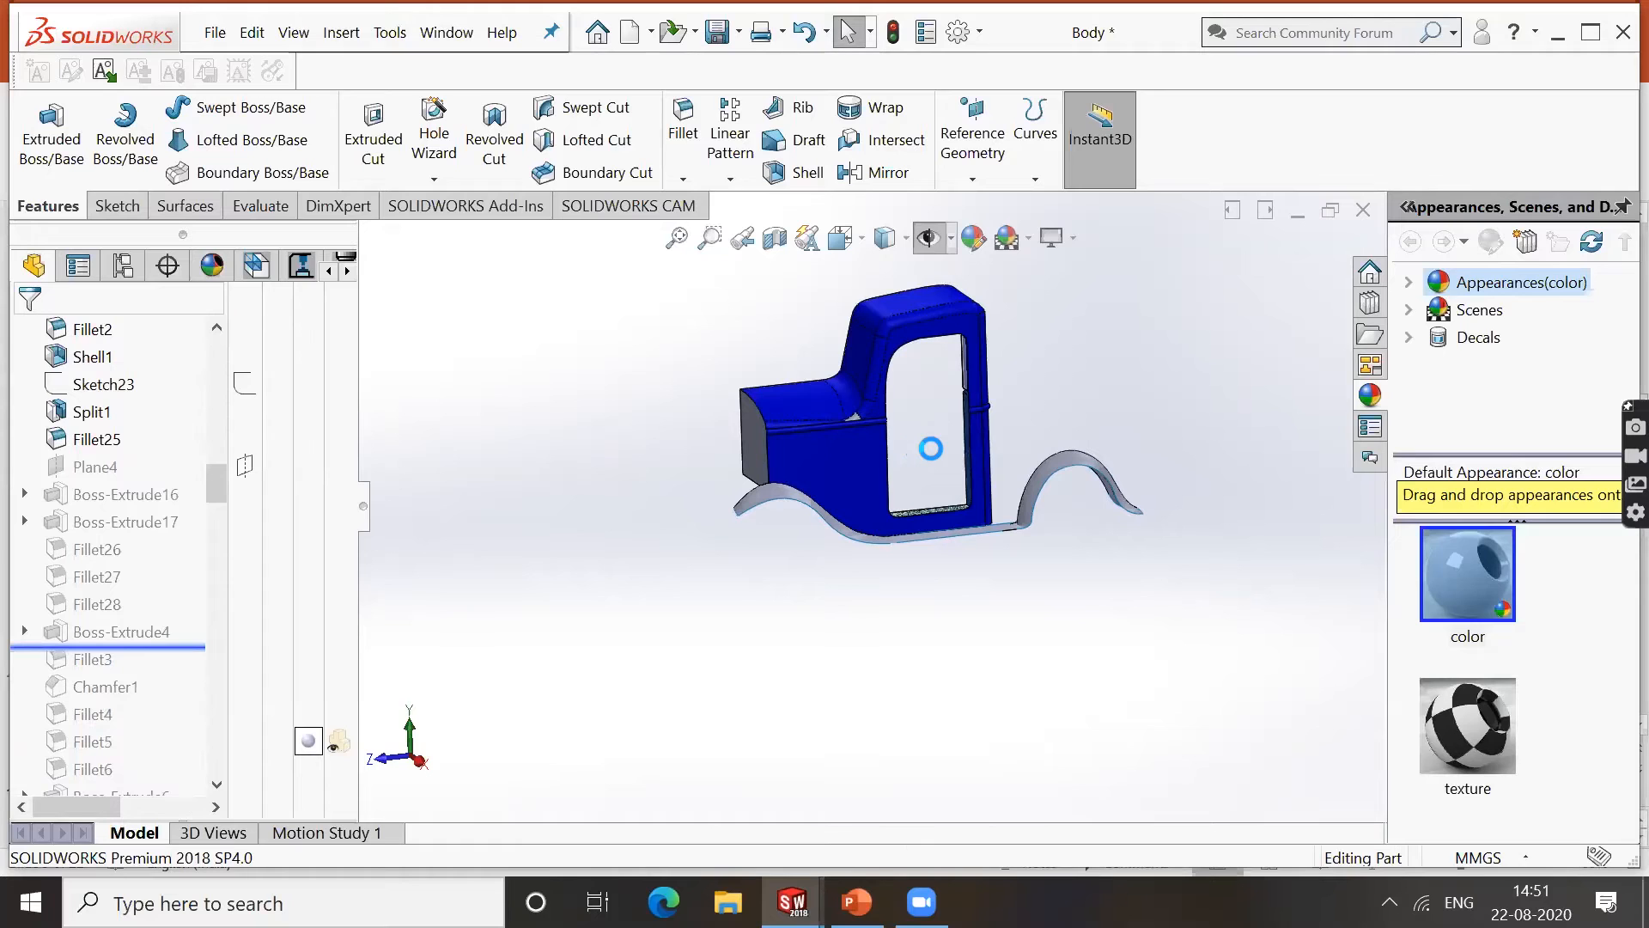
pyautogui.moveTo(908, 459); pyautogui.dragTo(1030, 474, button='middle')
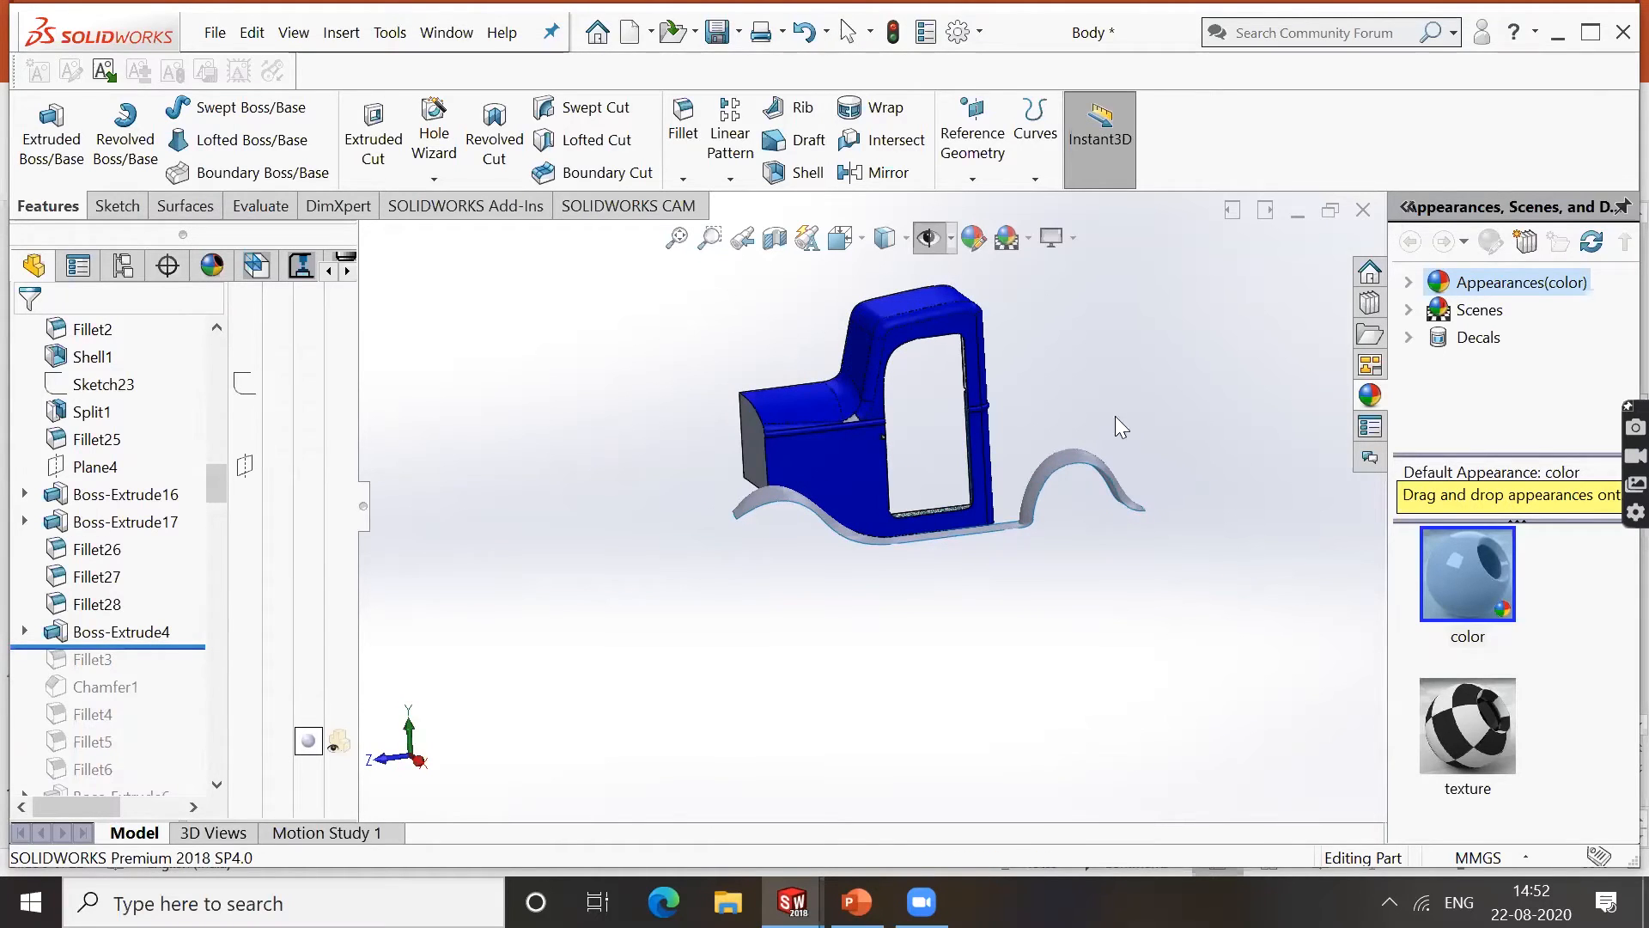
pyautogui.moveTo(1131, 389); pyautogui.dragTo(1034, 436, button='middle')
pyautogui.scroll(-3, 983, 430)
pyautogui.scroll(-2, 857, 419)
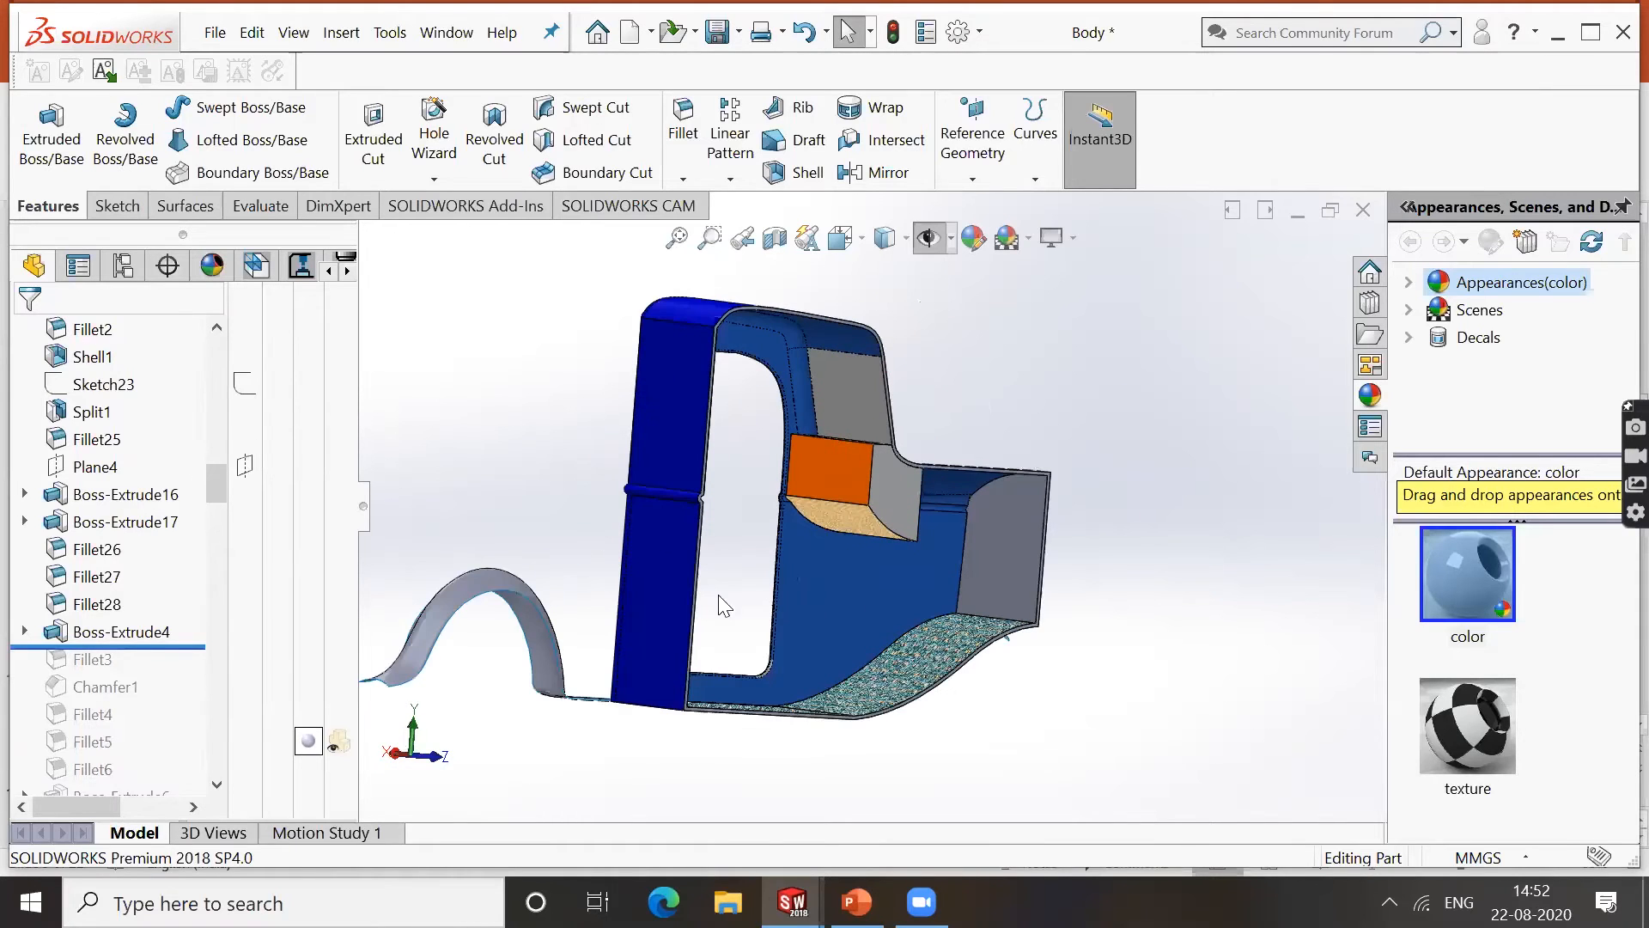
pyautogui.scroll(-1, 831, 561)
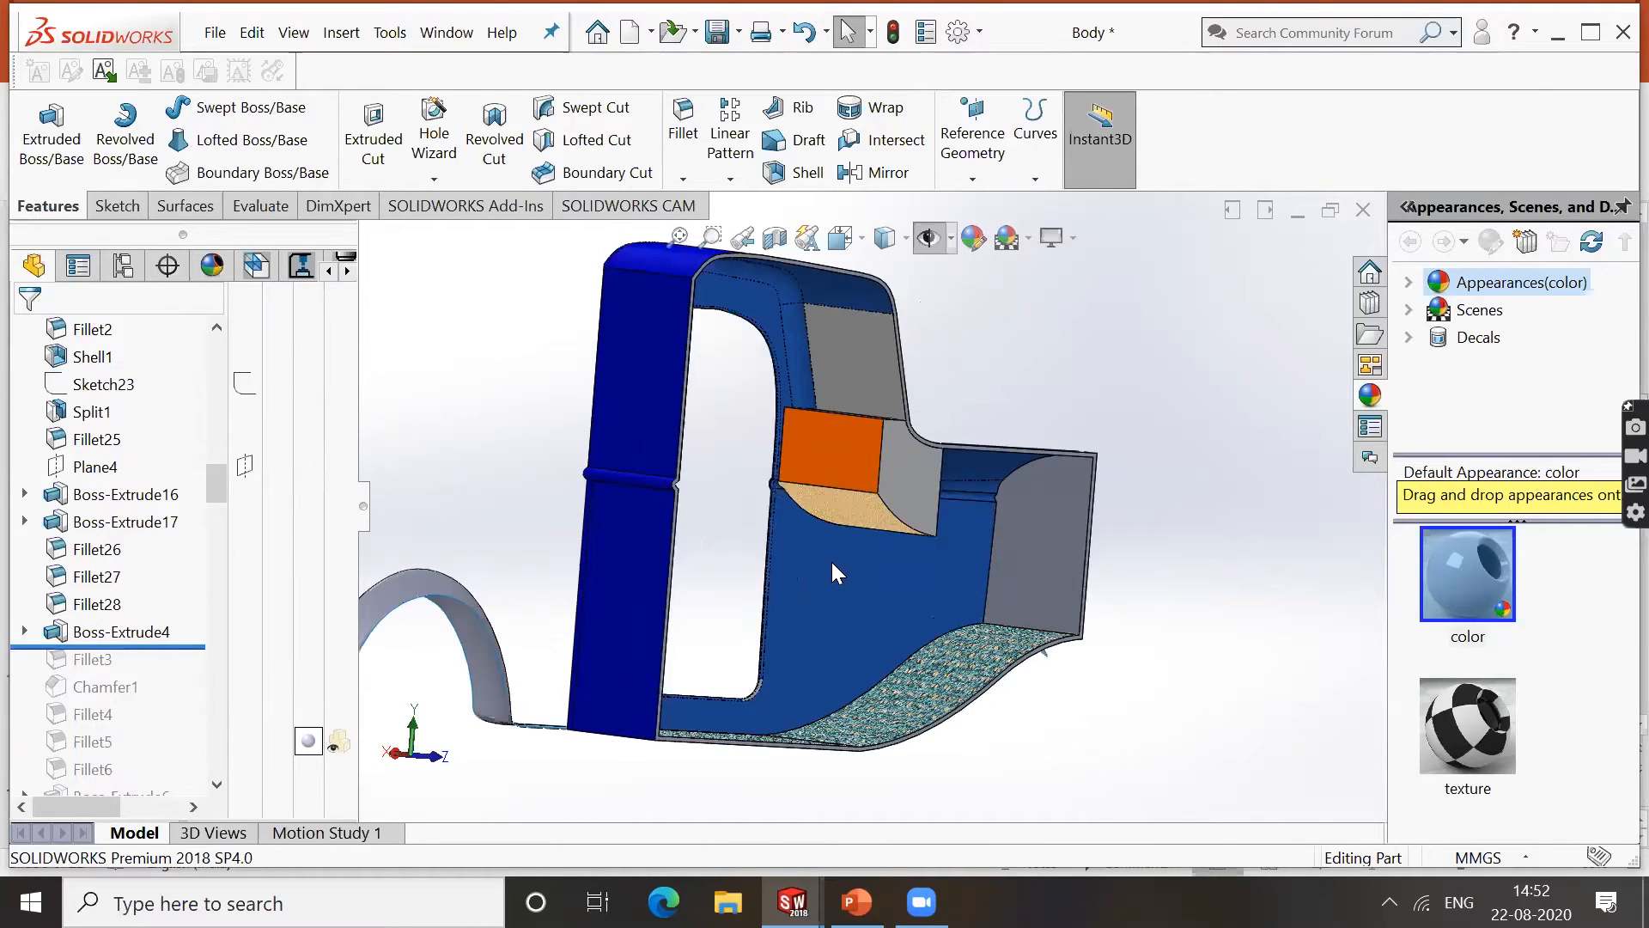
pyautogui.moveTo(821, 562); pyautogui.dragTo(687, 579, button='middle')
pyautogui.scroll(2, 687, 579)
# Roll the feature history forward through Mirror1 and inspect the cab from the outer side.
pyautogui.scroll(-3, 58, 687)
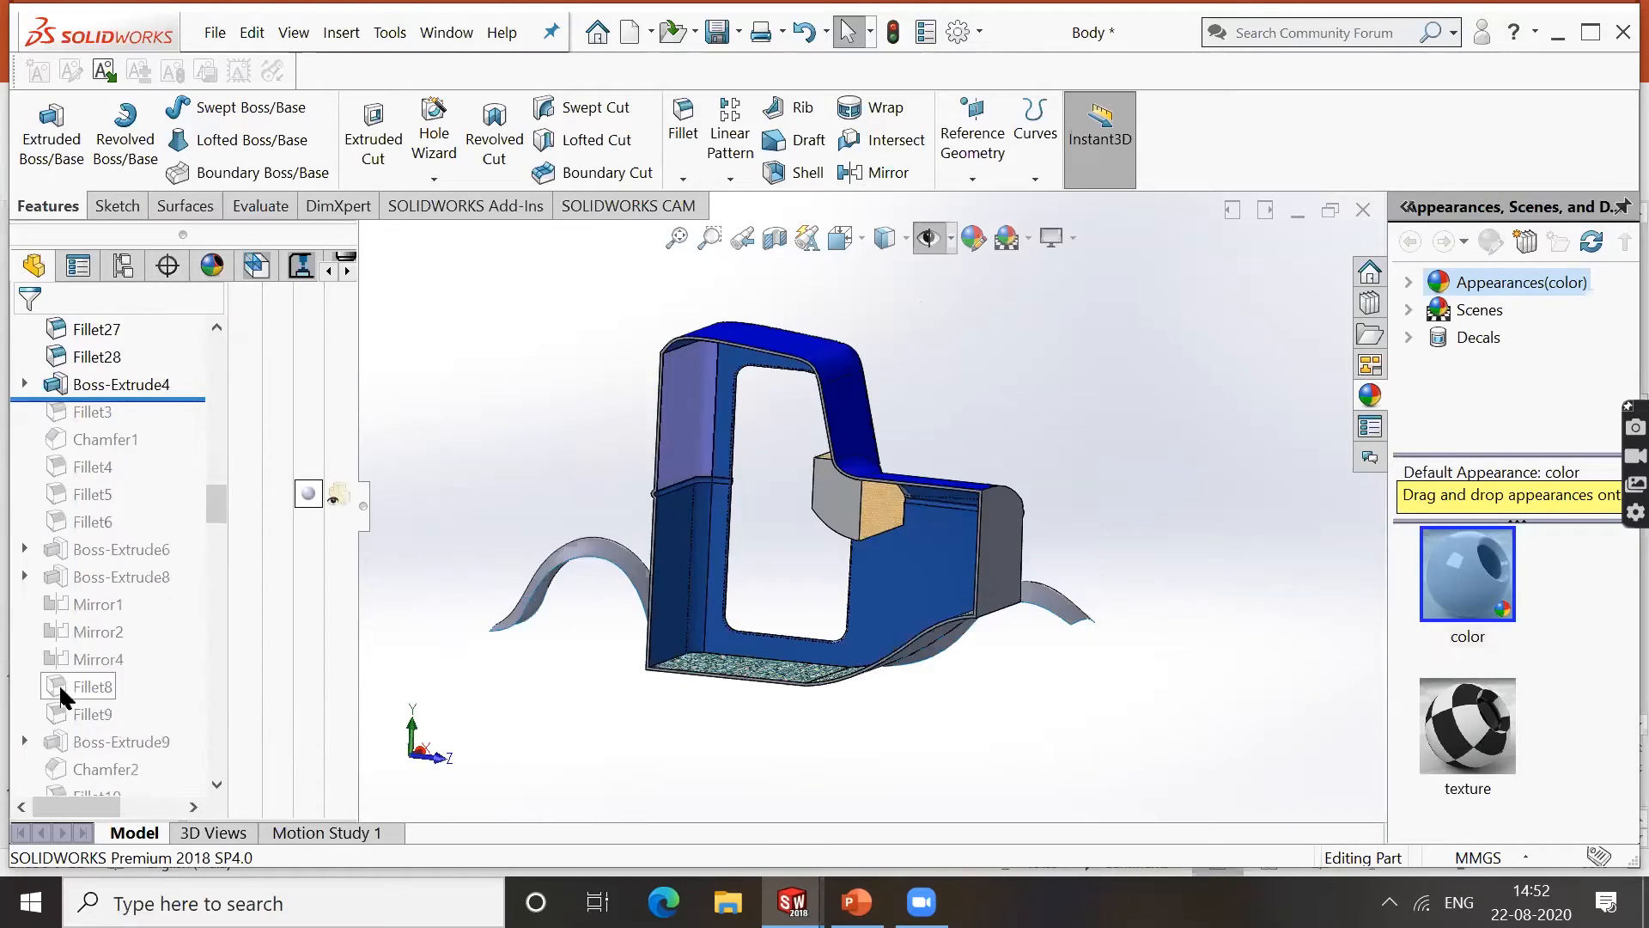
pyautogui.moveTo(172, 399); pyautogui.dragTo(176, 616)
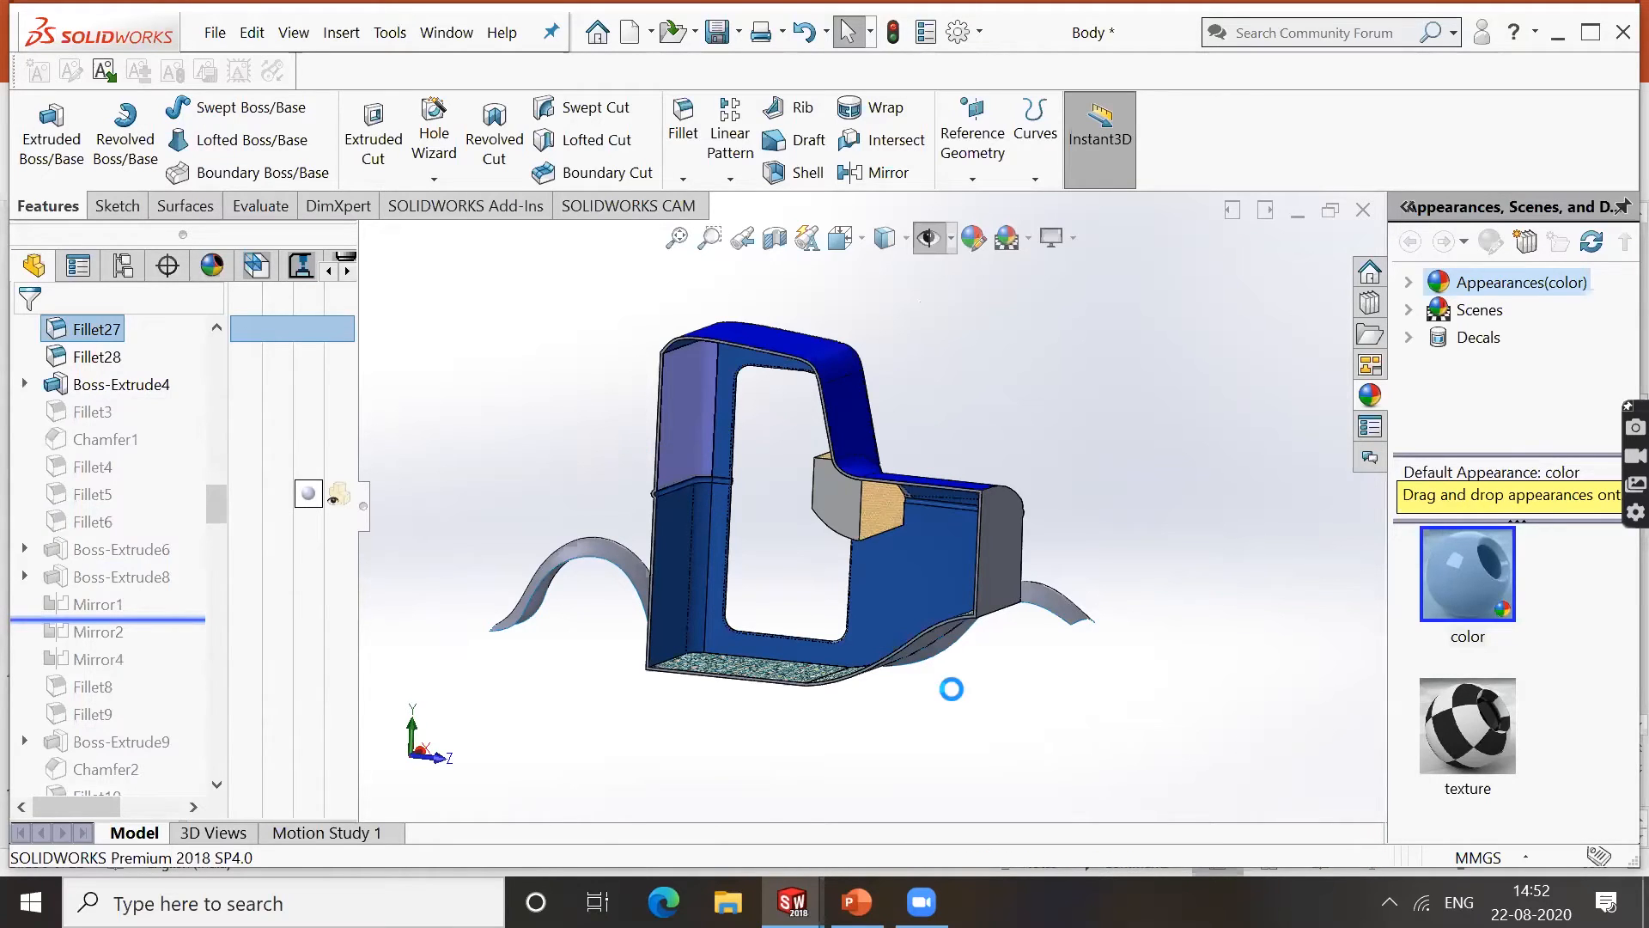
pyautogui.moveTo(1198, 500); pyautogui.dragTo(1234, 481, button='middle')
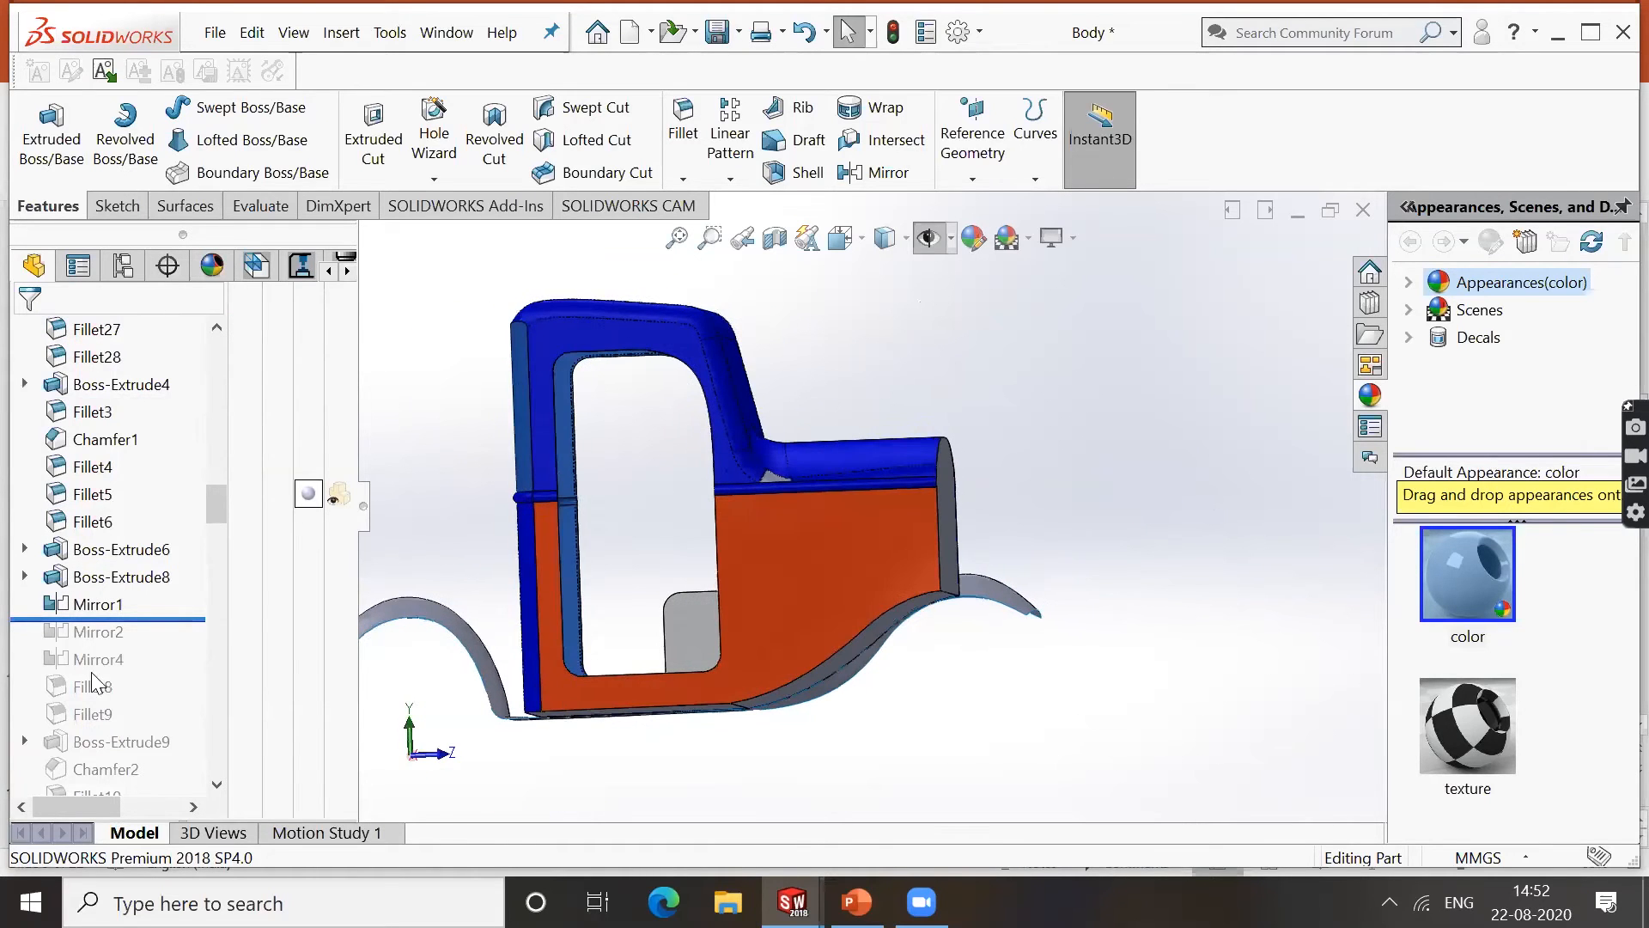
# Roll the feature history forward through Boss-Extrude10 and look at the seat and dashboard through the door opening.
pyautogui.scroll(-3, 140, 630)
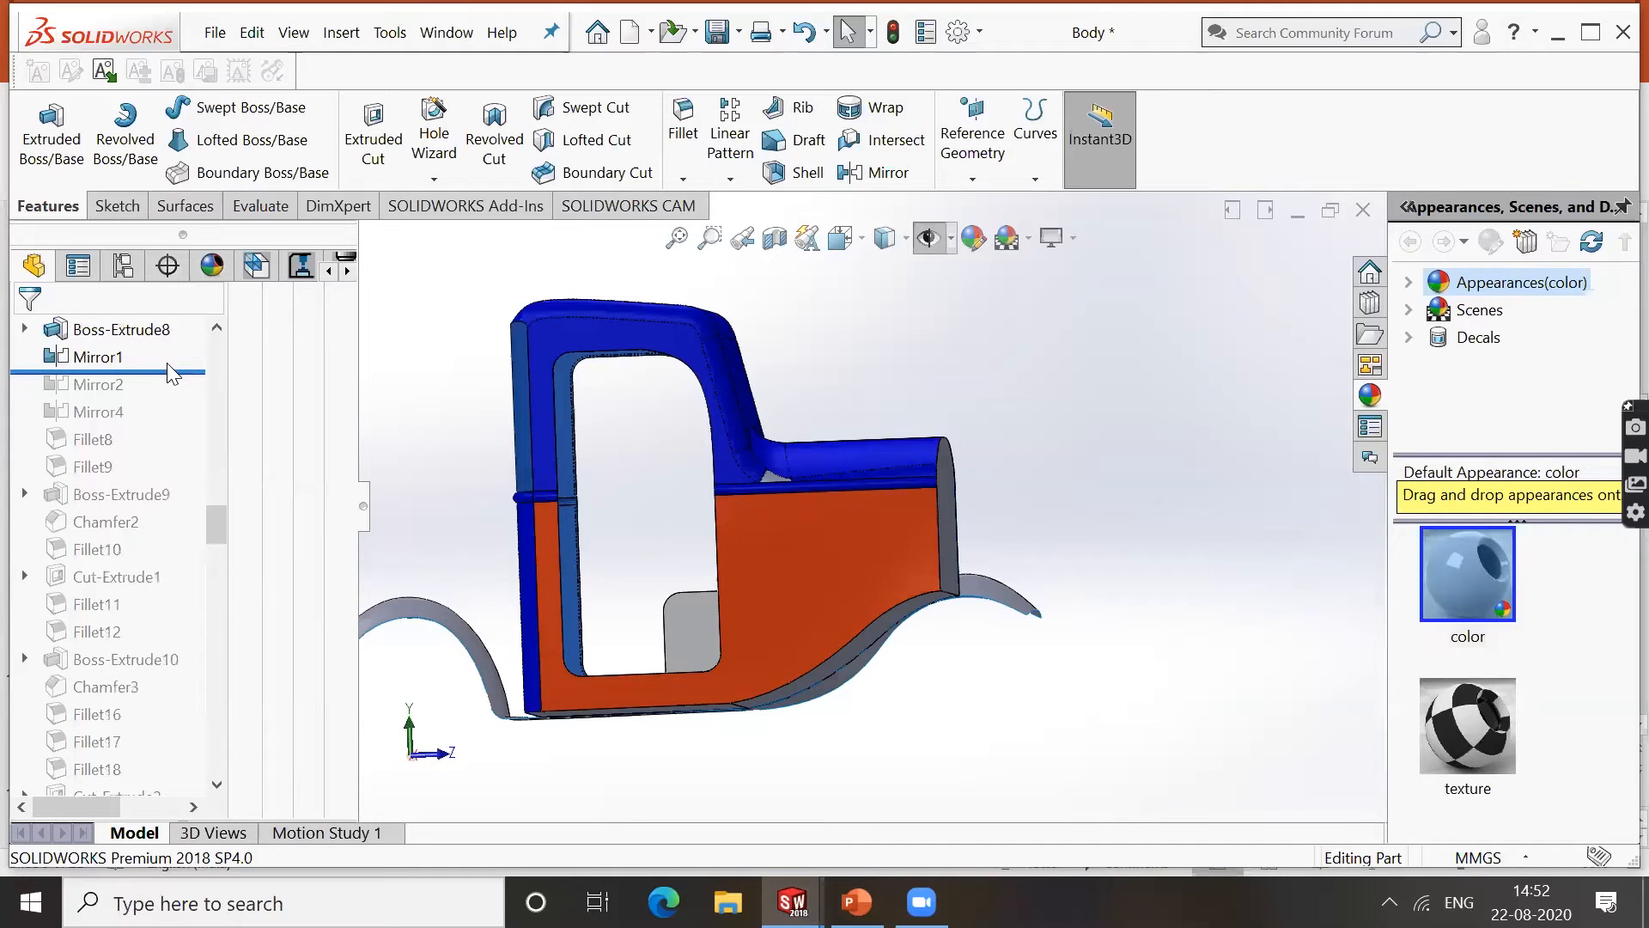
pyautogui.moveTo(167, 362); pyautogui.dragTo(188, 676)
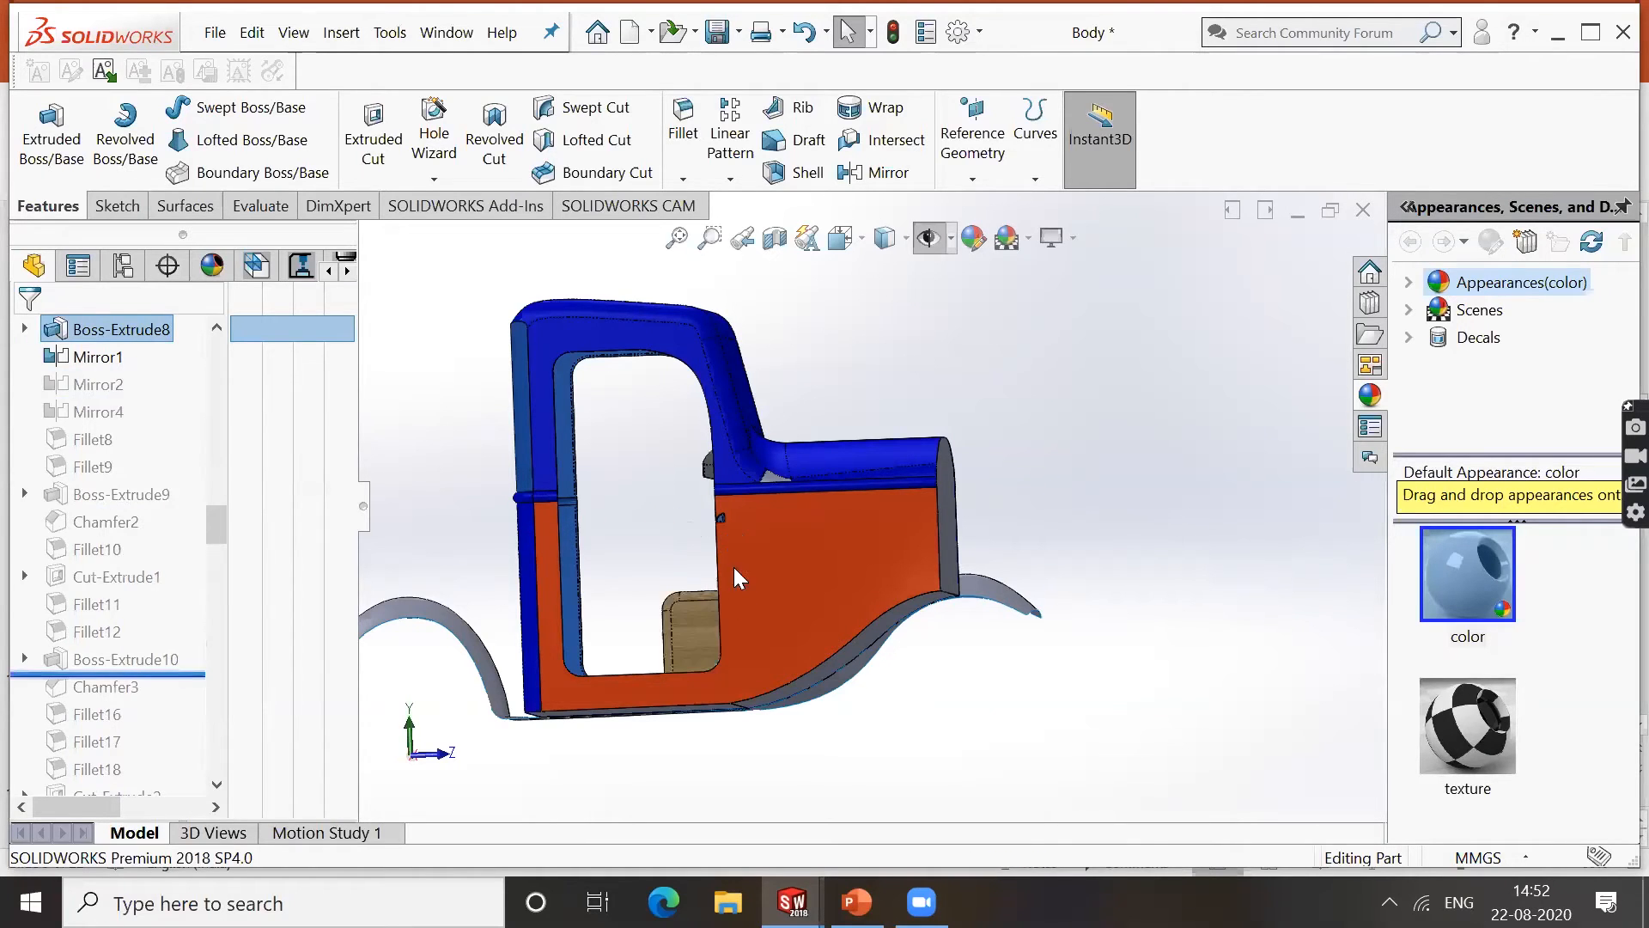
pyautogui.moveTo(732, 526)
pyautogui.mouseDown(button='middle')
pyautogui.moveTo(700, 530)
pyautogui.moveTo(727, 543)
pyautogui.mouseUp(button='middle')
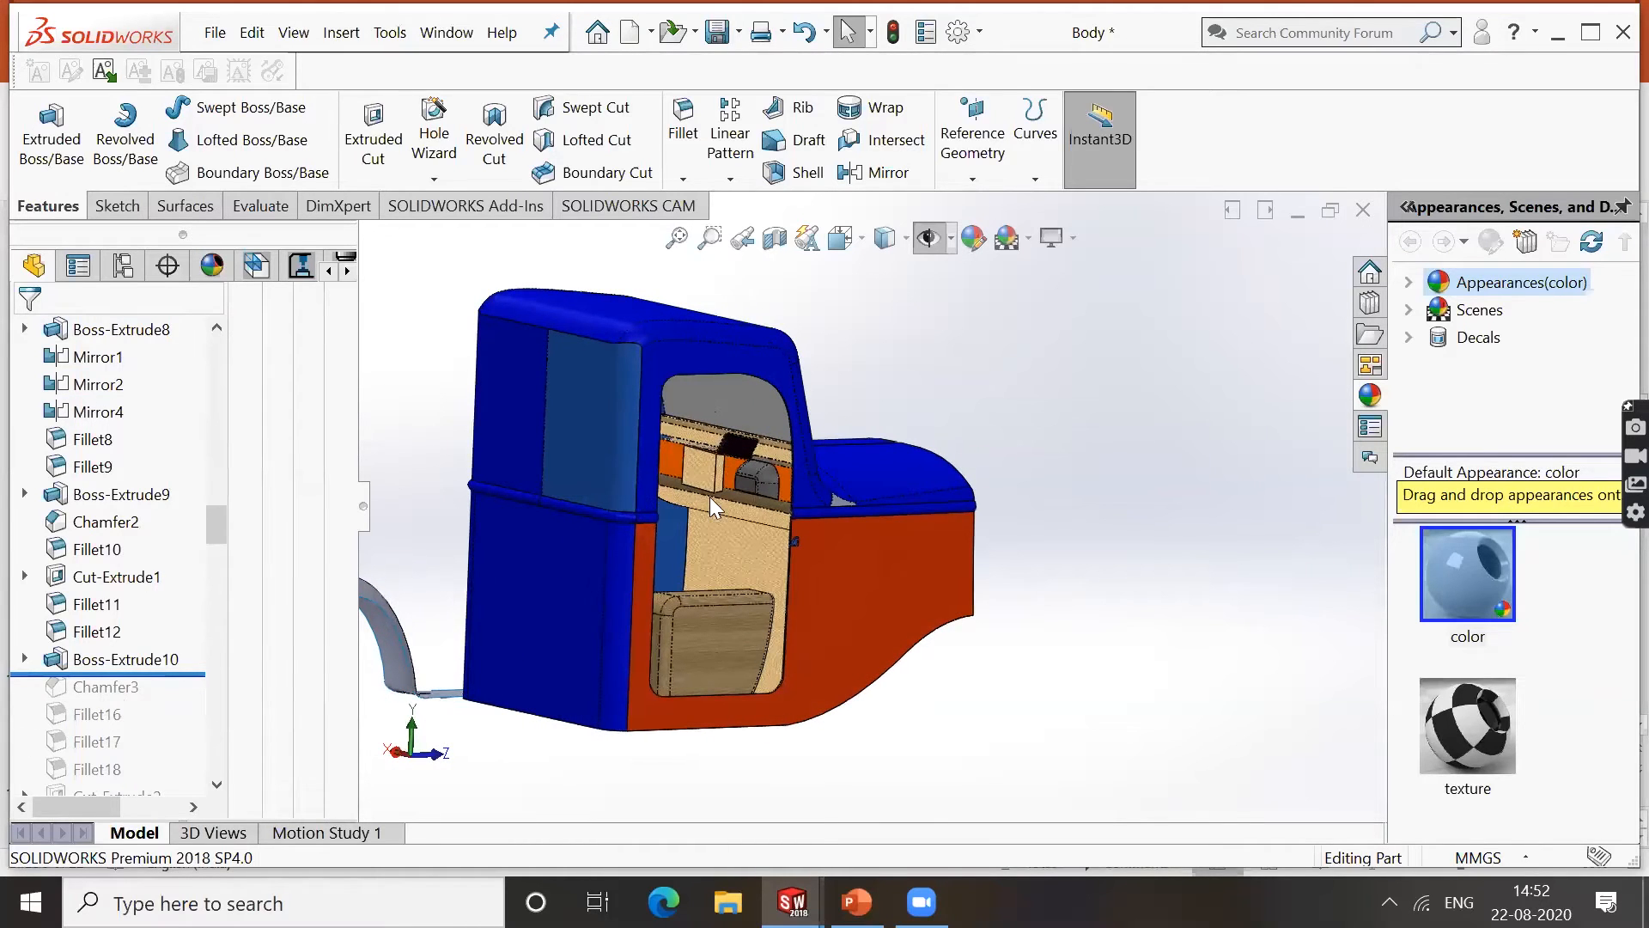
# Roll the feature history forward through Fillet20 and on through Split2, inspecting the hood opening.
pyautogui.moveTo(184, 757); pyautogui.dragTo(173, 759)
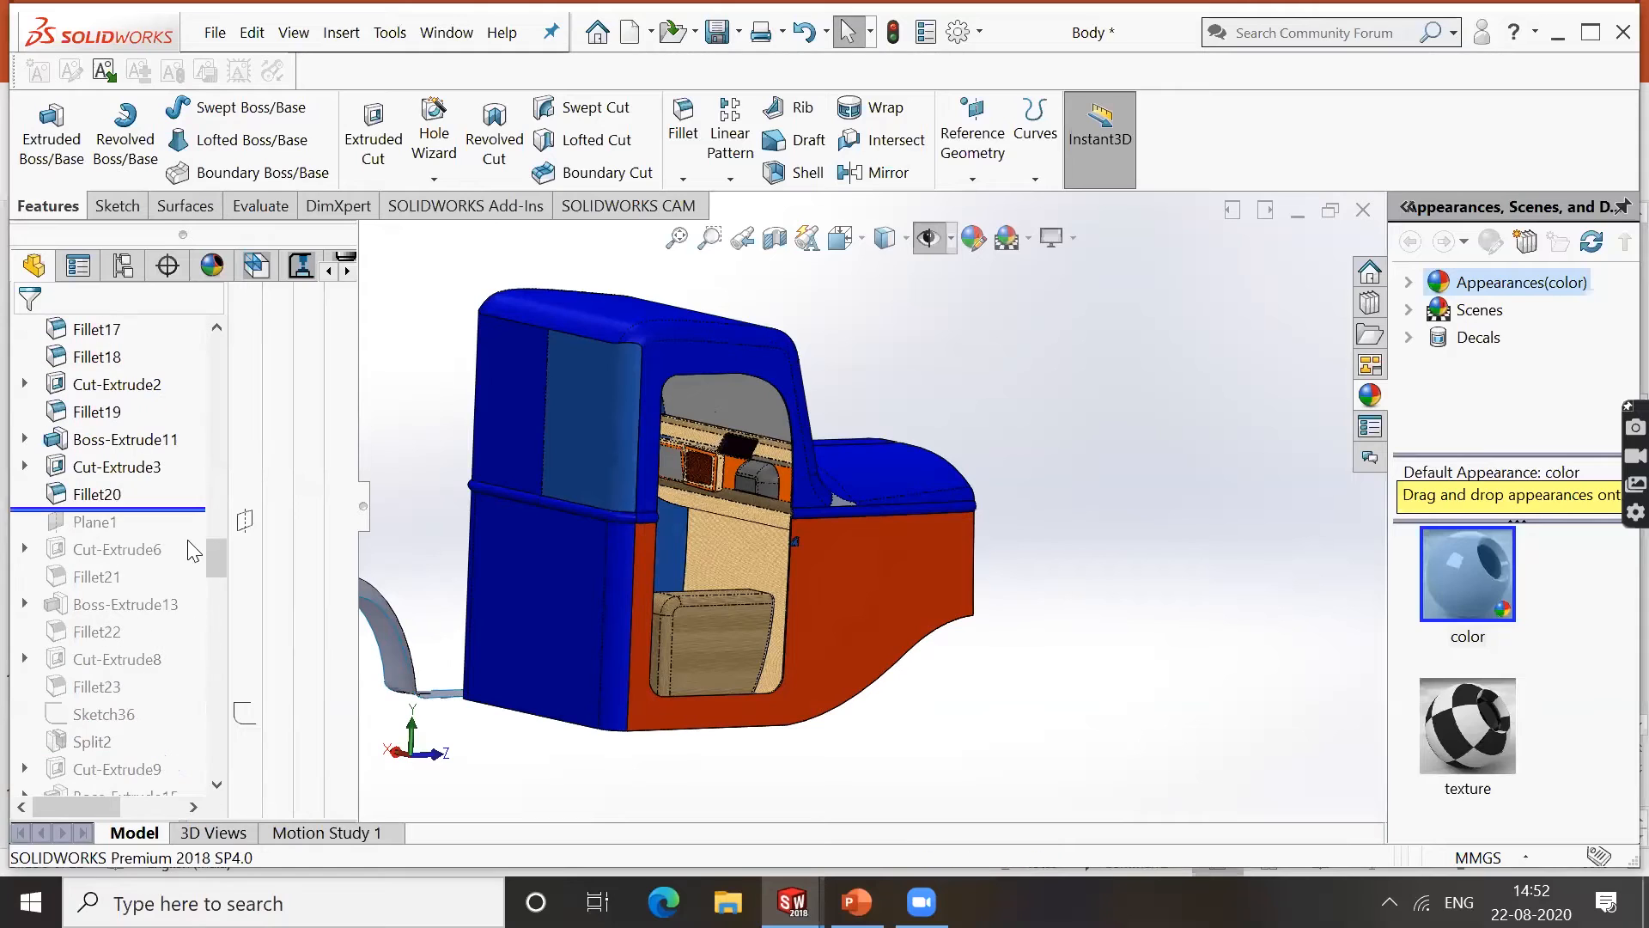
pyautogui.moveTo(185, 508); pyautogui.dragTo(204, 757)
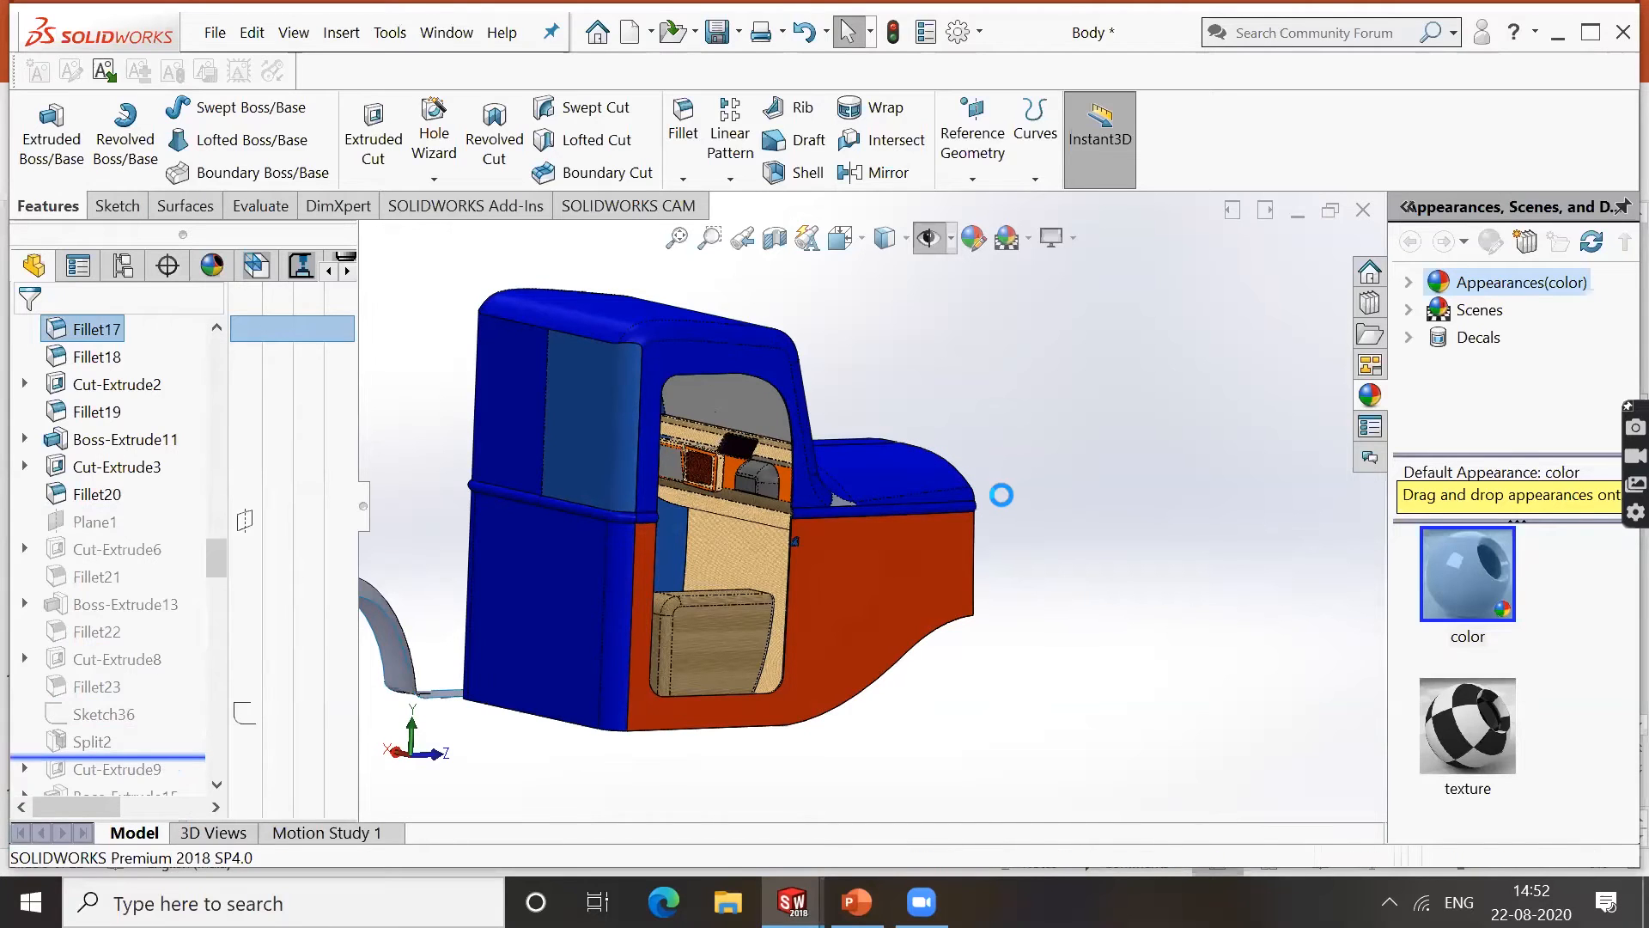
pyautogui.moveTo(1005, 495); pyautogui.dragTo(1041, 430, button='middle')
# Roll the feature history forward through Boss-Extrude19.
pyautogui.scroll(-5, 121, 695)
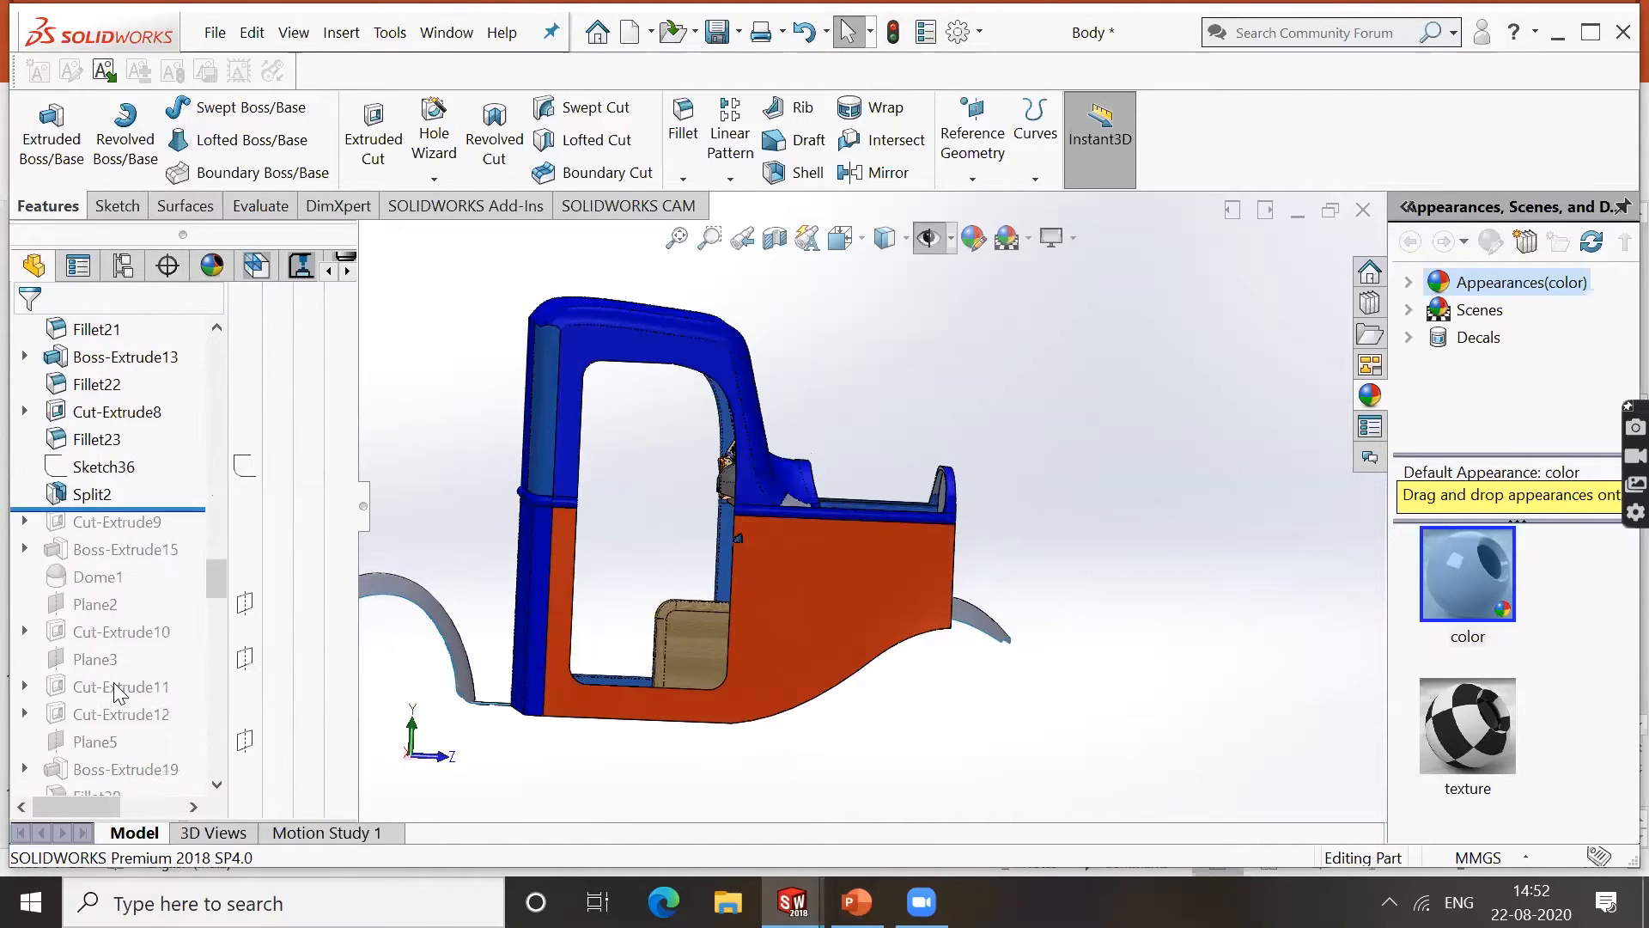
pyautogui.moveTo(182, 343); pyautogui.dragTo(183, 732)
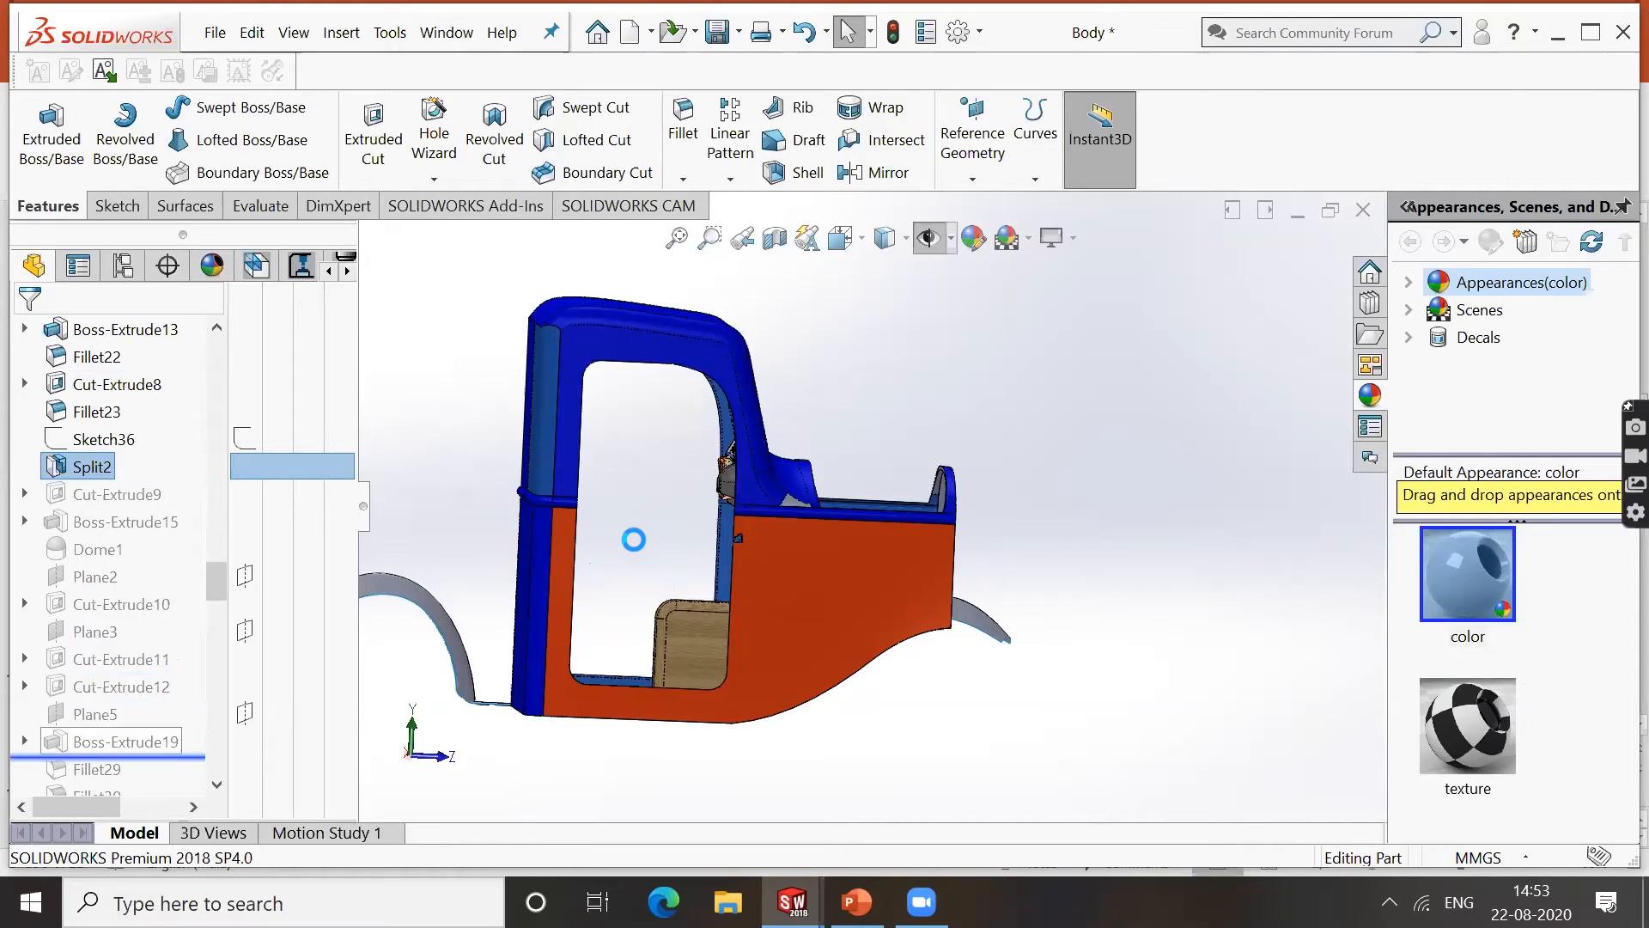
# Switch to the PowerPoint presentation and view the slide with the chassis, front axle and rear axle.
pyautogui.click(856, 901)
pyautogui.scroll(1, 864, 398)
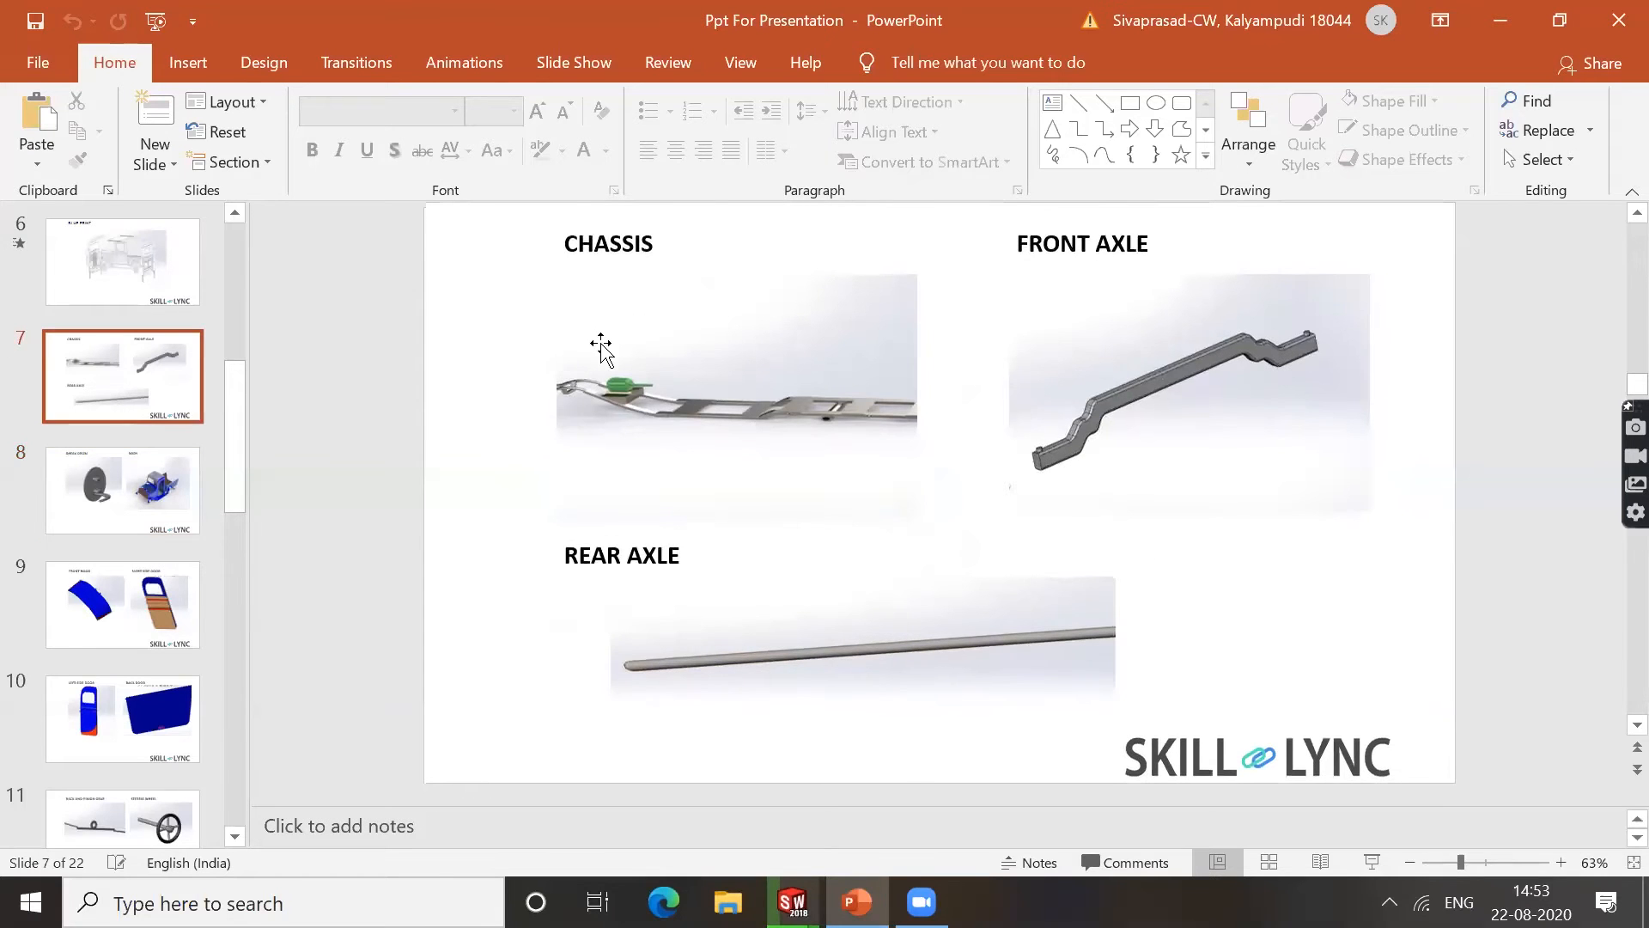